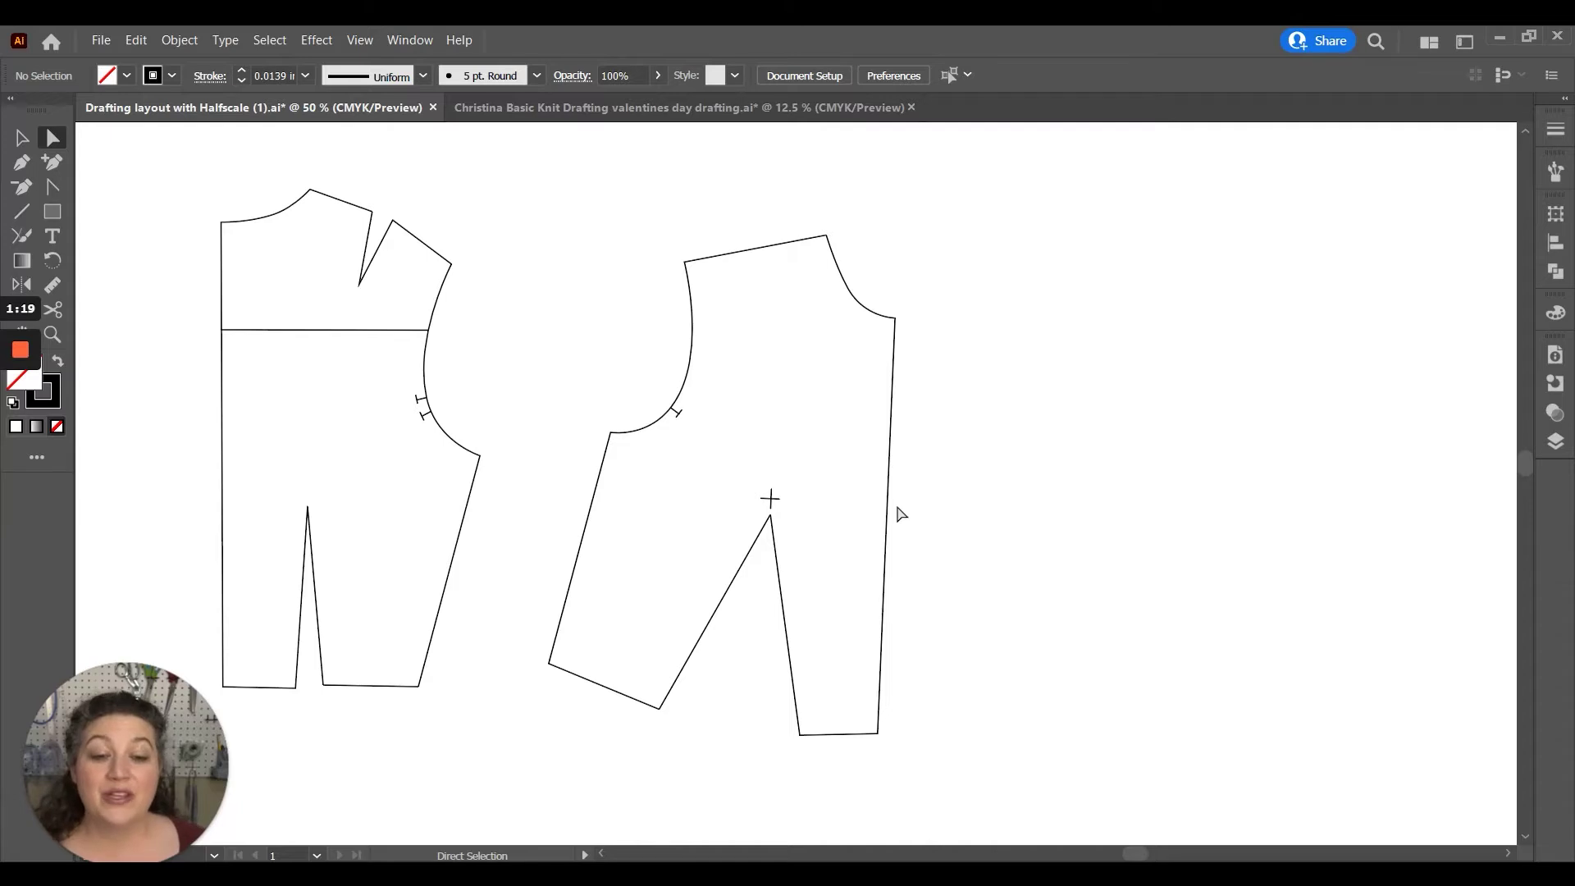
# Try moving the front bodice's outer shoulder anchor point inward, and undo the move.
pyautogui.click(888, 513)
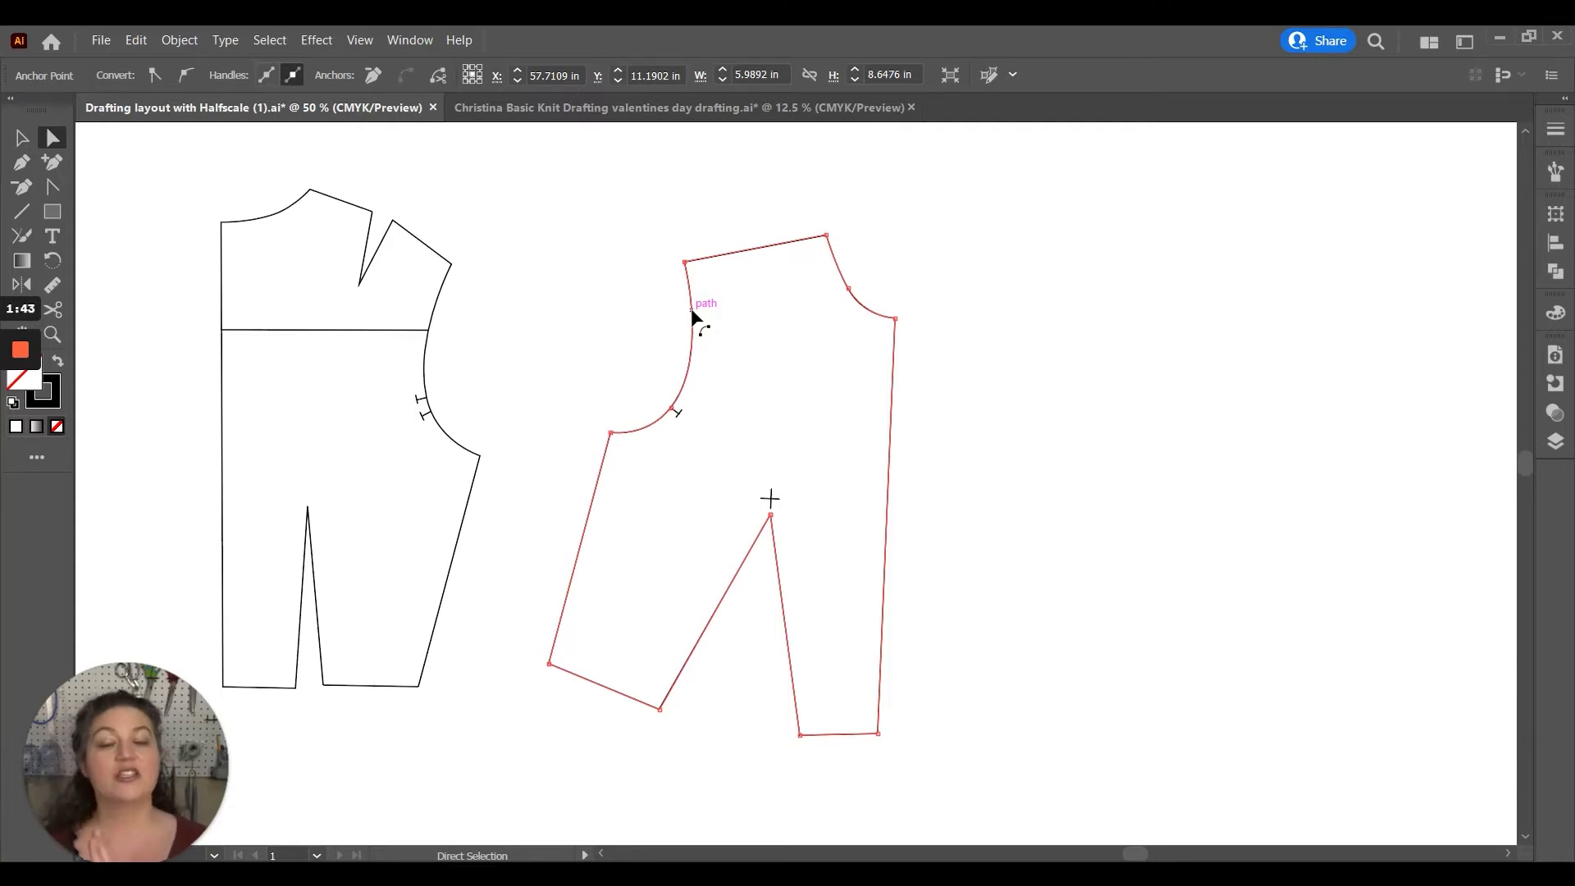
pyautogui.moveTo(685, 268); pyautogui.dragTo(704, 260)
pyautogui.click(688, 262)
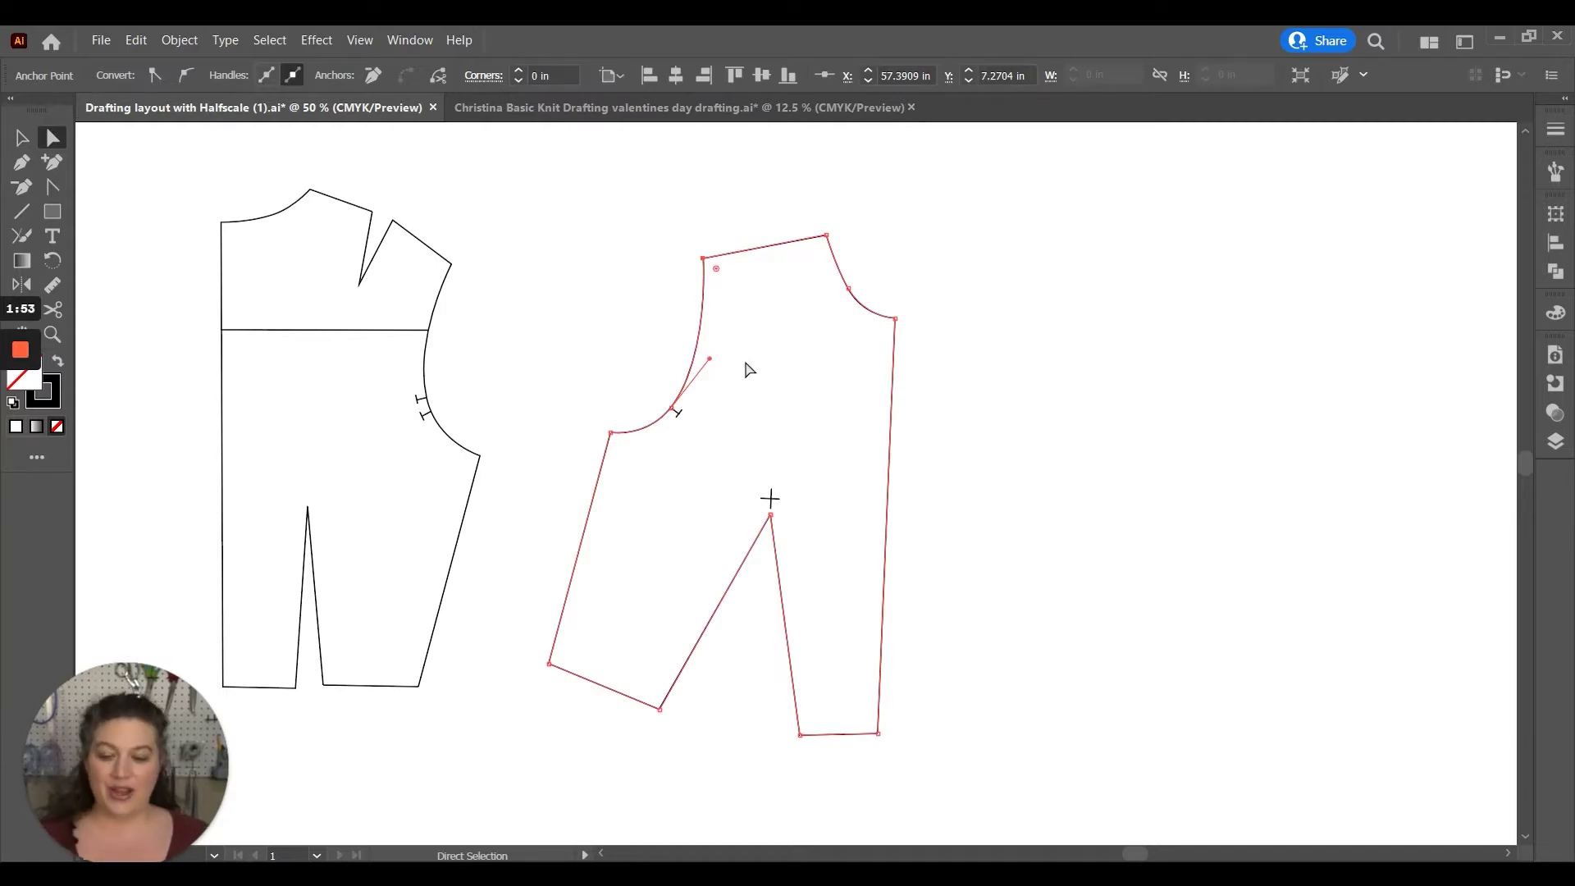
pyautogui.press('ctrl')
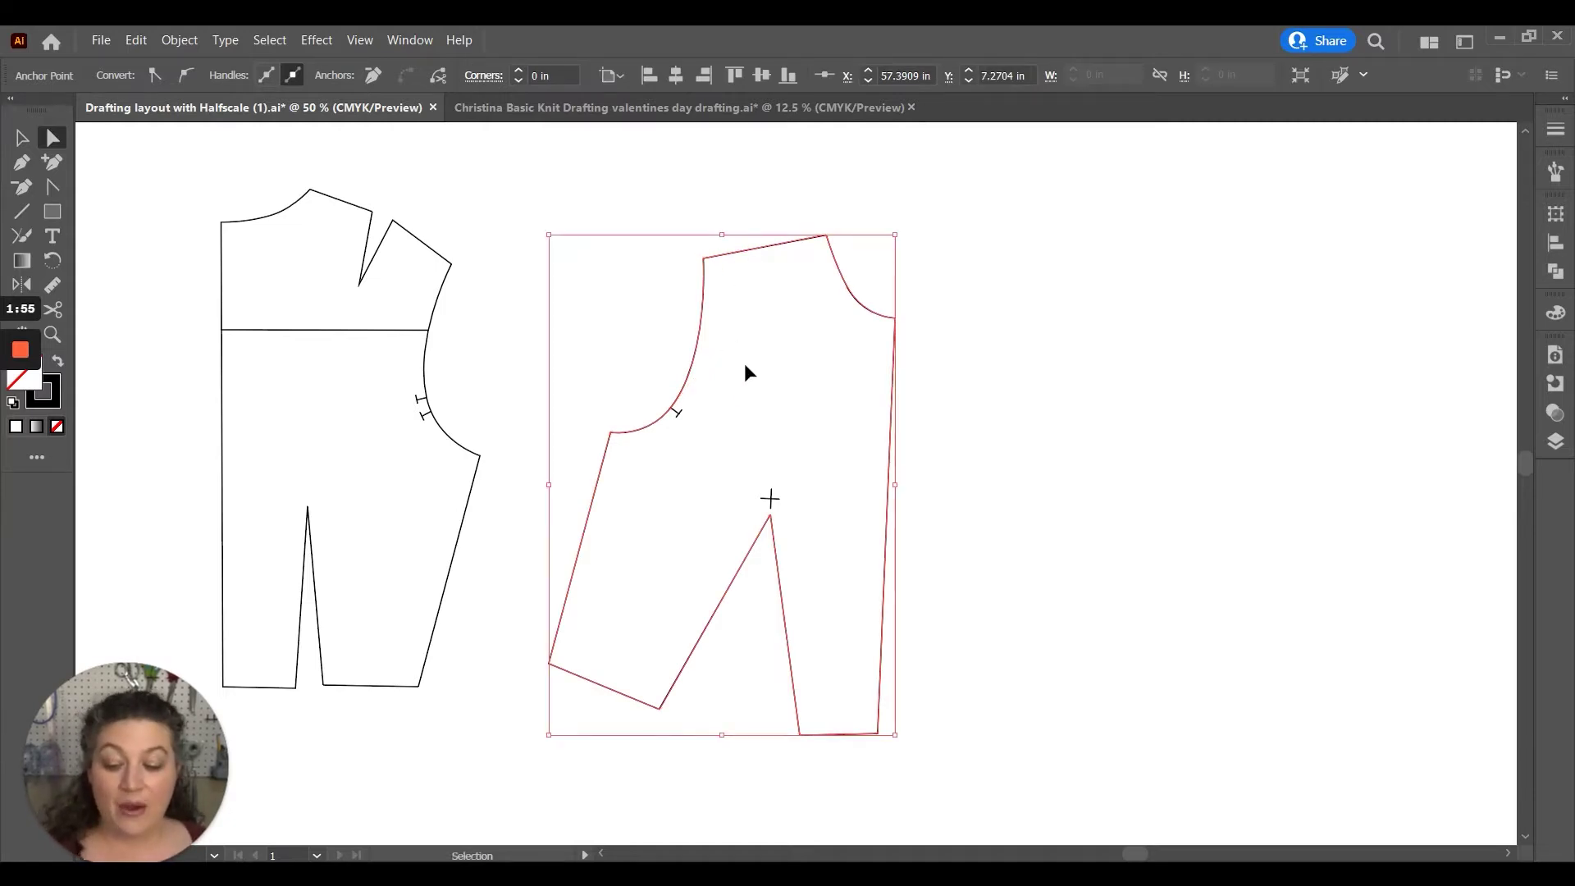
pyautogui.hotkey('ctrl', 'z')
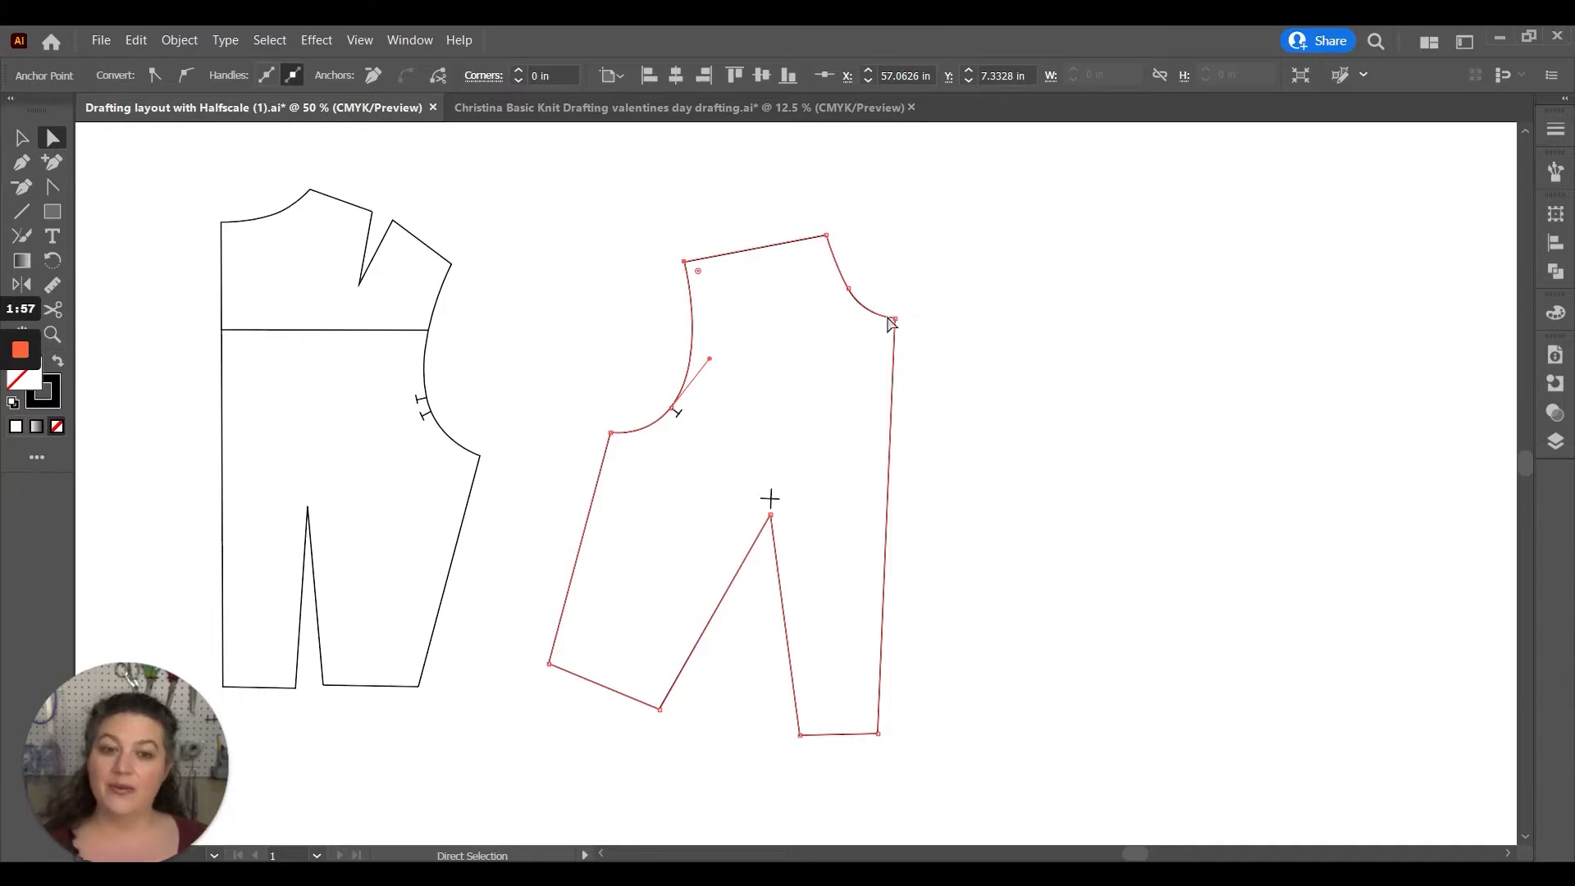
# Try pulling the front bodice's centre-front neck anchor and its centre-front edge far outward, undoing each move.
pyautogui.moveTo(893, 321); pyautogui.dragTo(1365, 246)
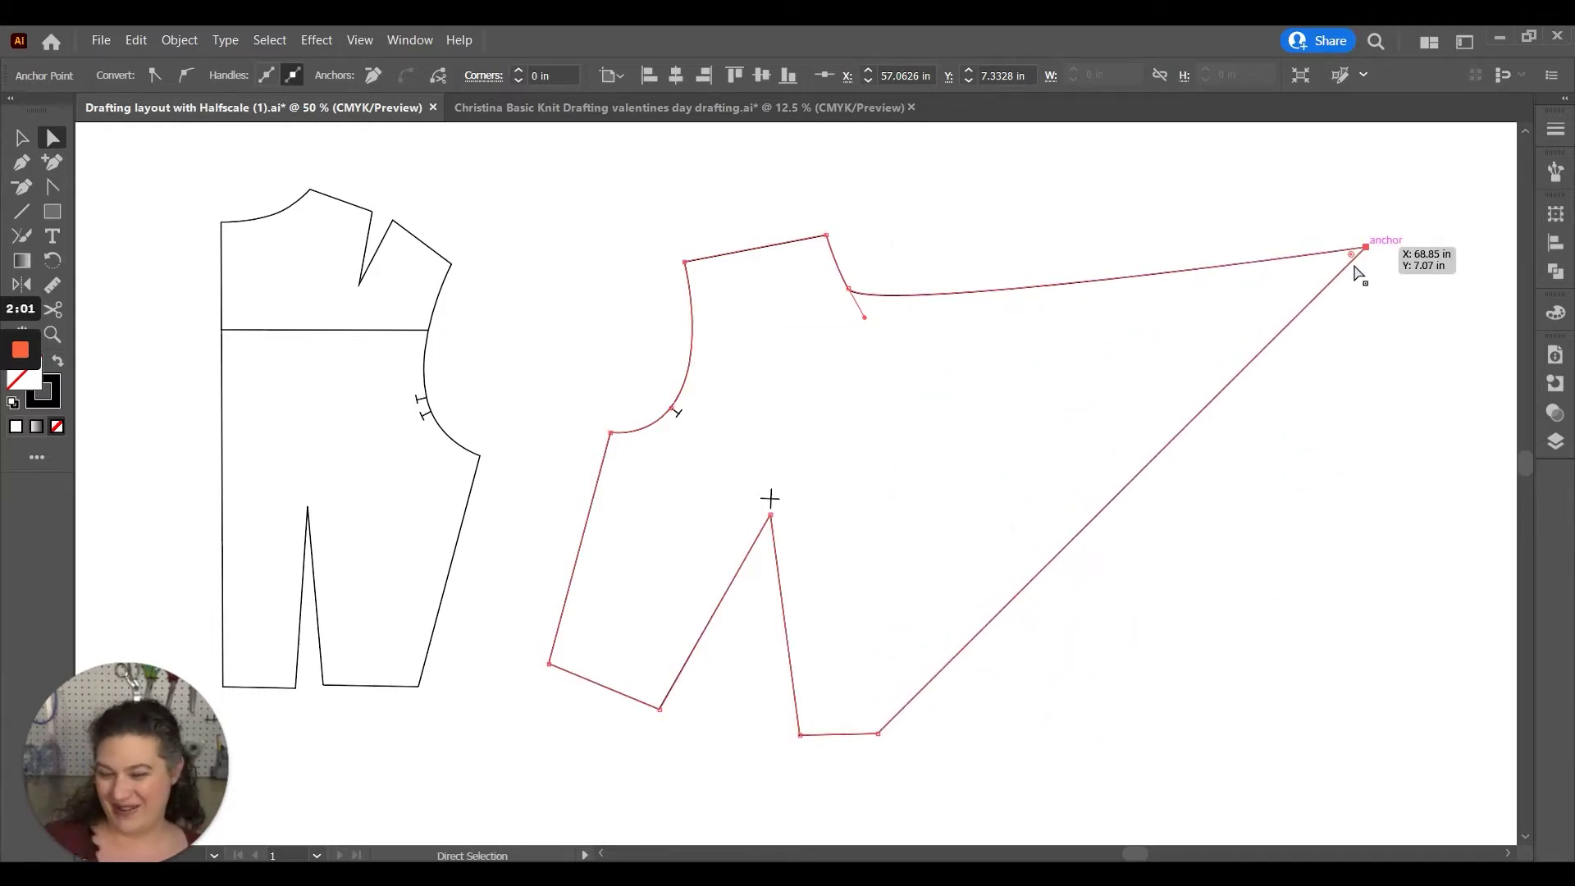
pyautogui.hotkey('ctrl', 'z')
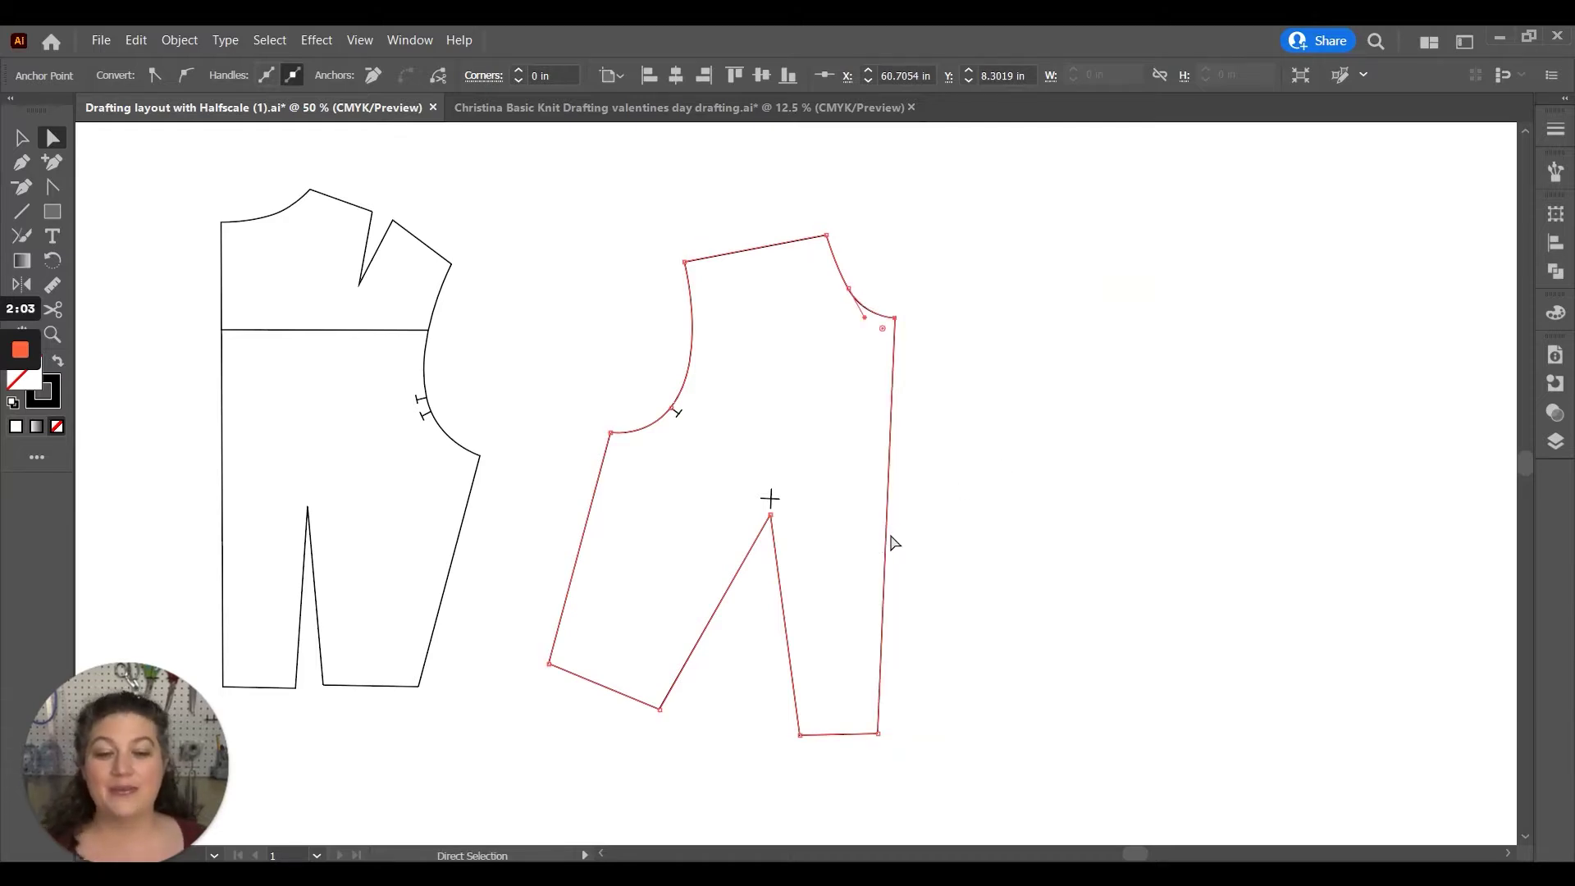
pyautogui.moveTo(890, 539); pyautogui.dragTo(1463, 529)
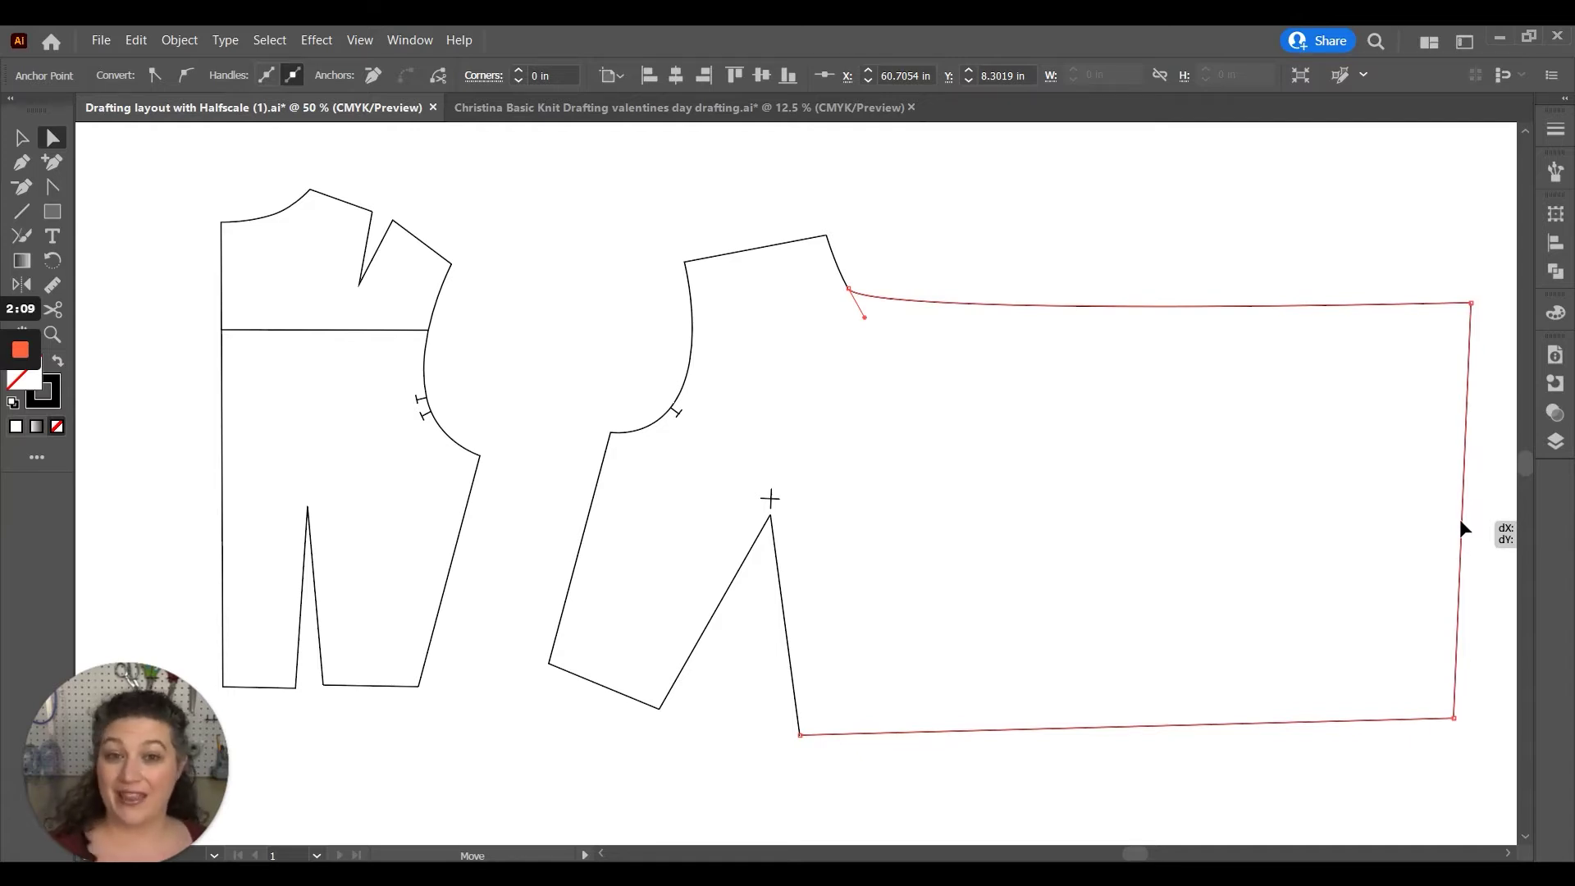
pyautogui.moveTo(1460, 518); pyautogui.dragTo(1459, 518)
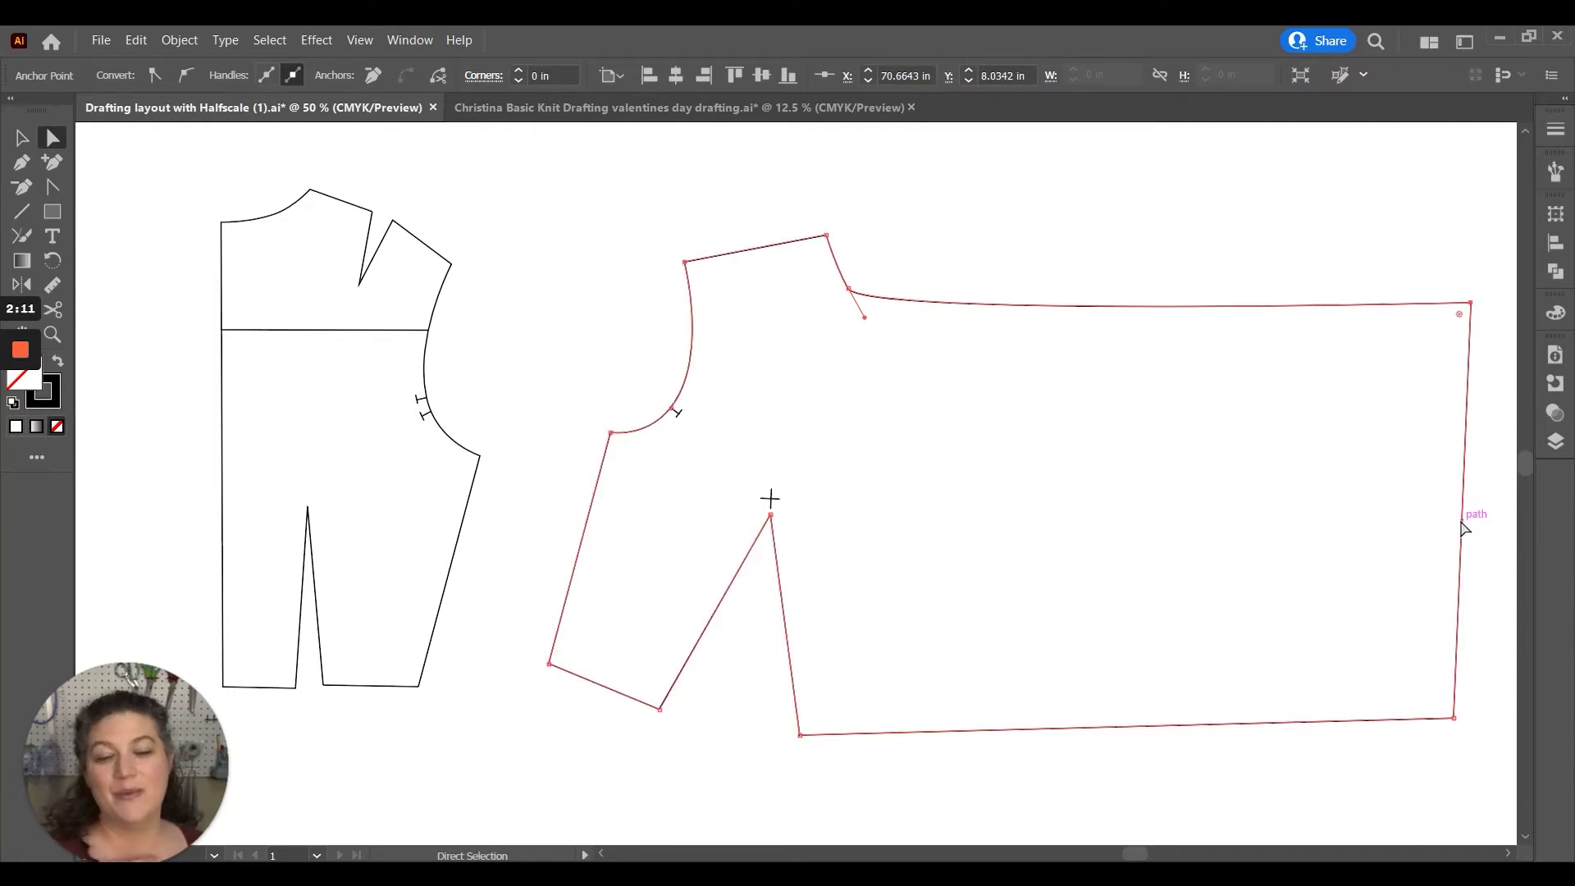
pyautogui.hotkey('ctrl', 'z')
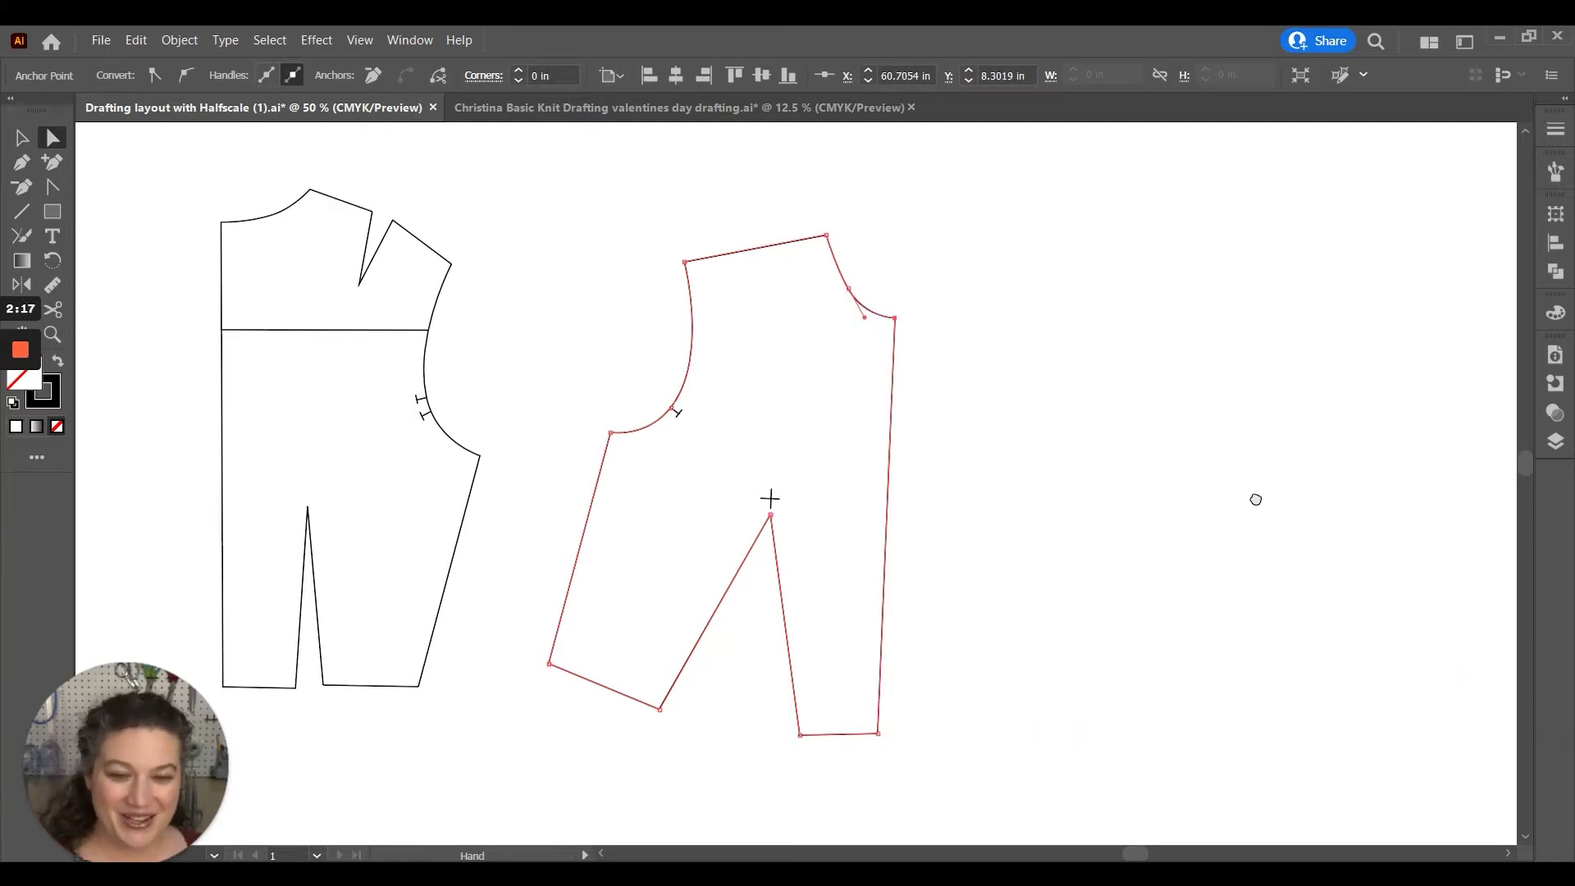
# Draw a closed, straight-sided five-point shape with the Pen tool in the empty area beside the front bodice.
pyautogui.moveTo(1255, 495); pyautogui.dragTo(1121, 516)
pyautogui.click(1083, 545)
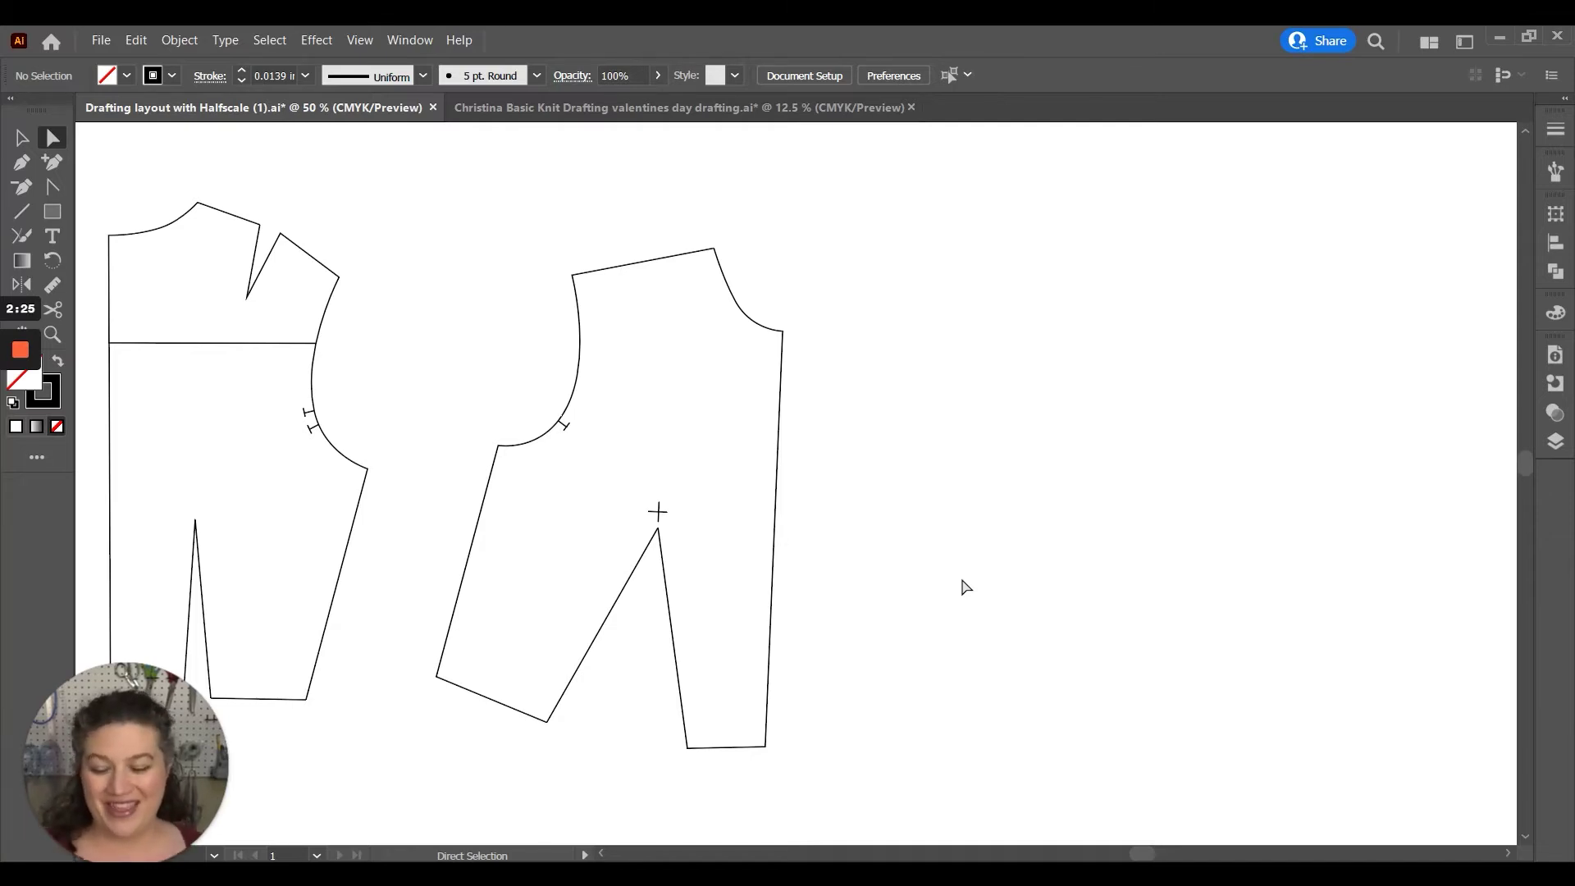
pyautogui.press('p')
pyautogui.click(1057, 324)
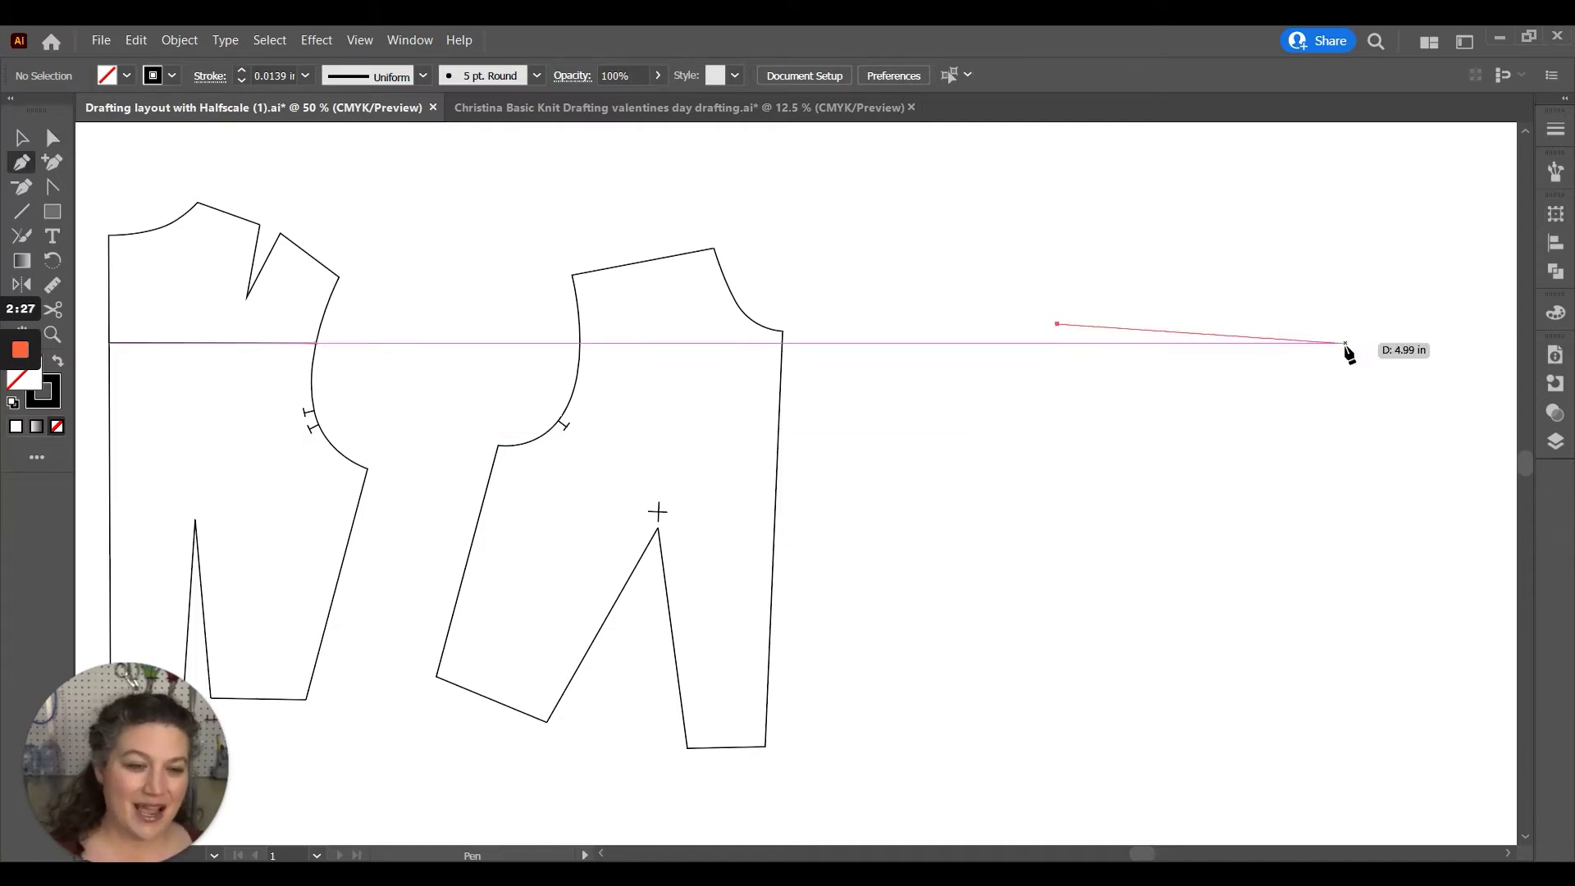
pyautogui.click(1345, 343)
pyautogui.click(1396, 625)
pyautogui.click(1057, 716)
pyautogui.click(888, 575)
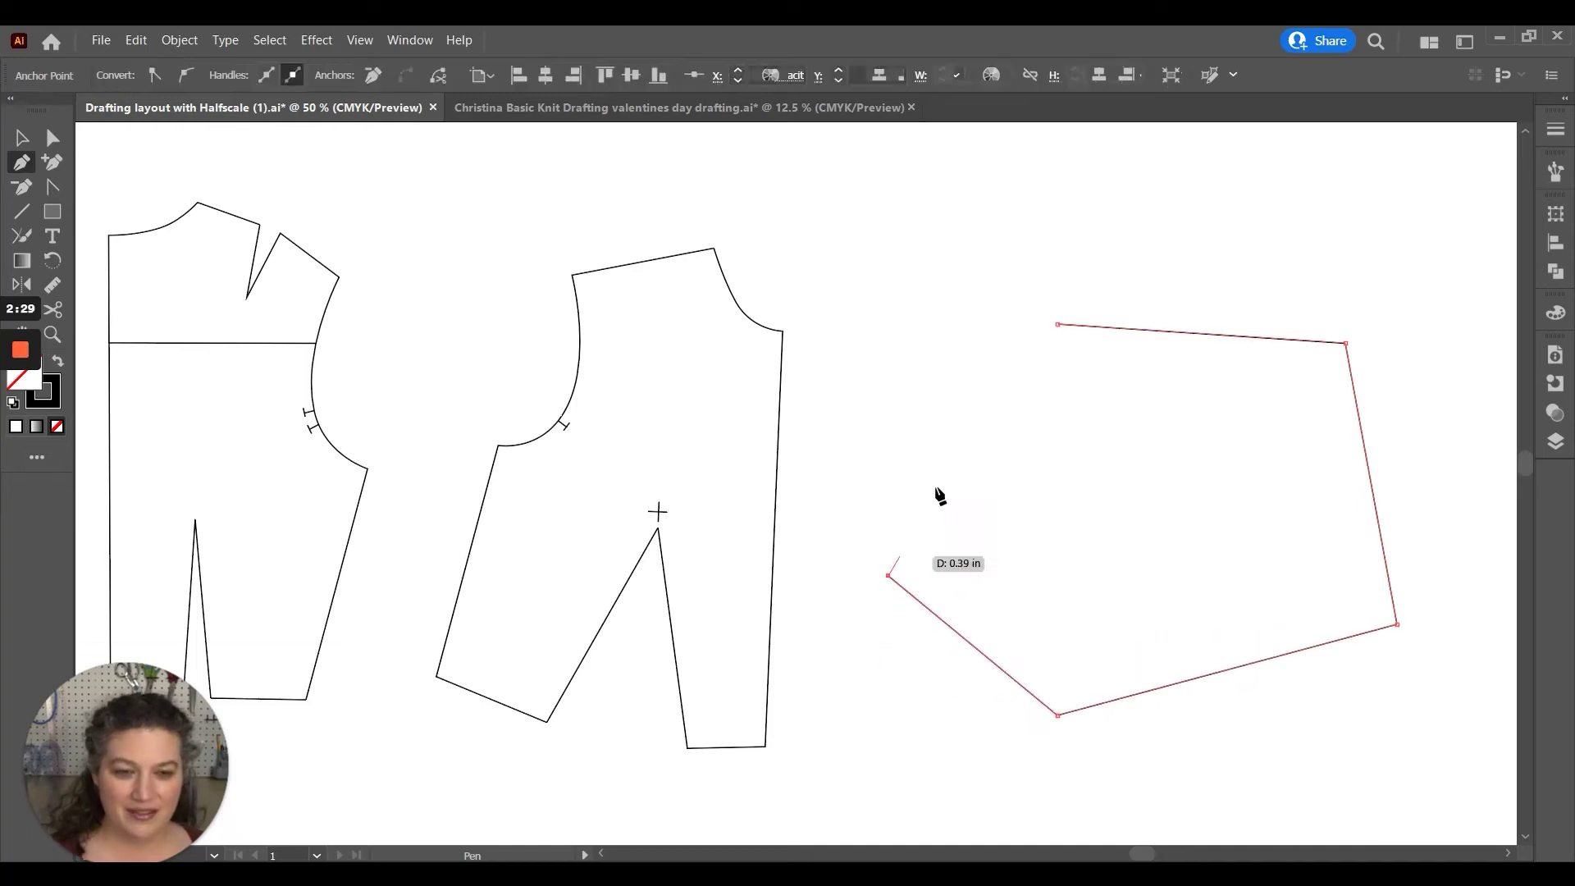
pyautogui.click(1057, 324)
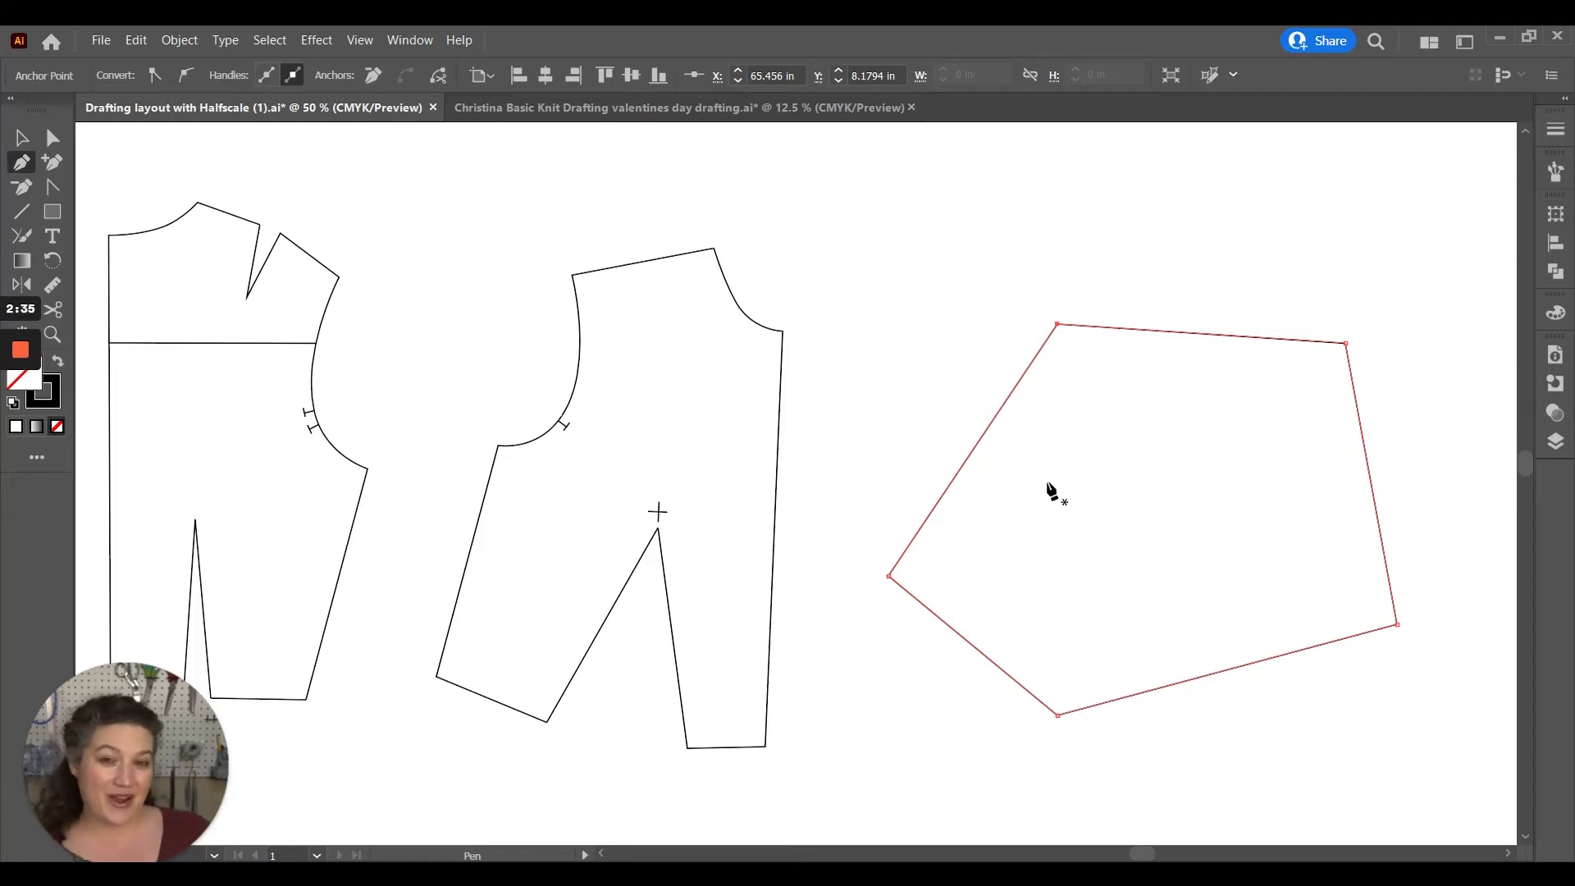
# Convert the five-point shape's leftmost corner to a curve with the Anchor Point tool and shorten its upper handle independently.
pyautogui.hotkey('shift', 'c')
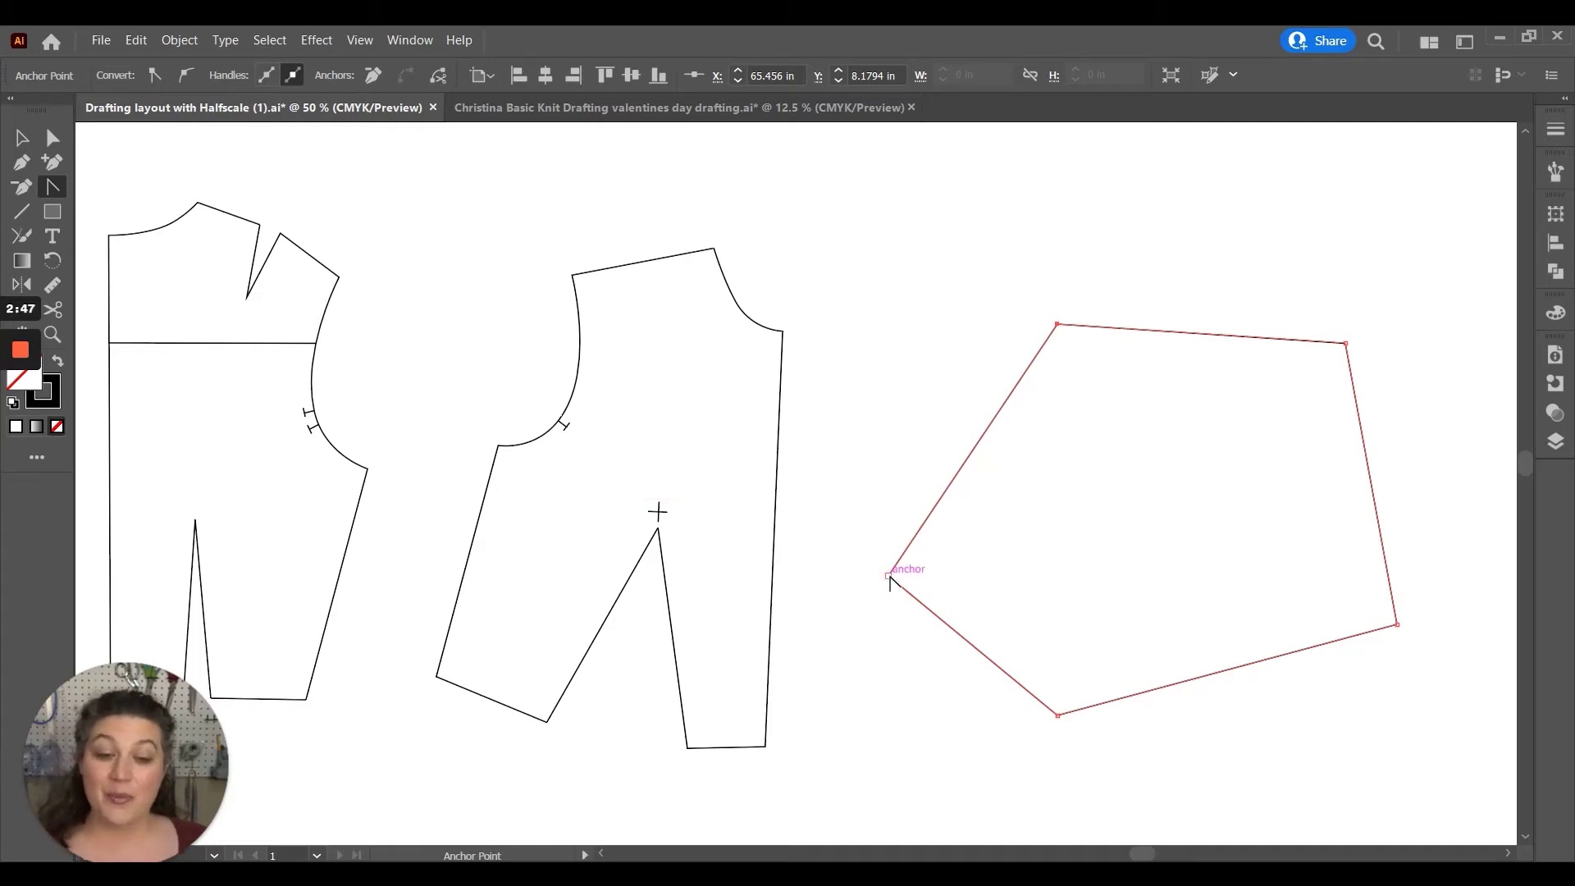
pyautogui.moveTo(890, 578); pyautogui.dragTo(880, 416)
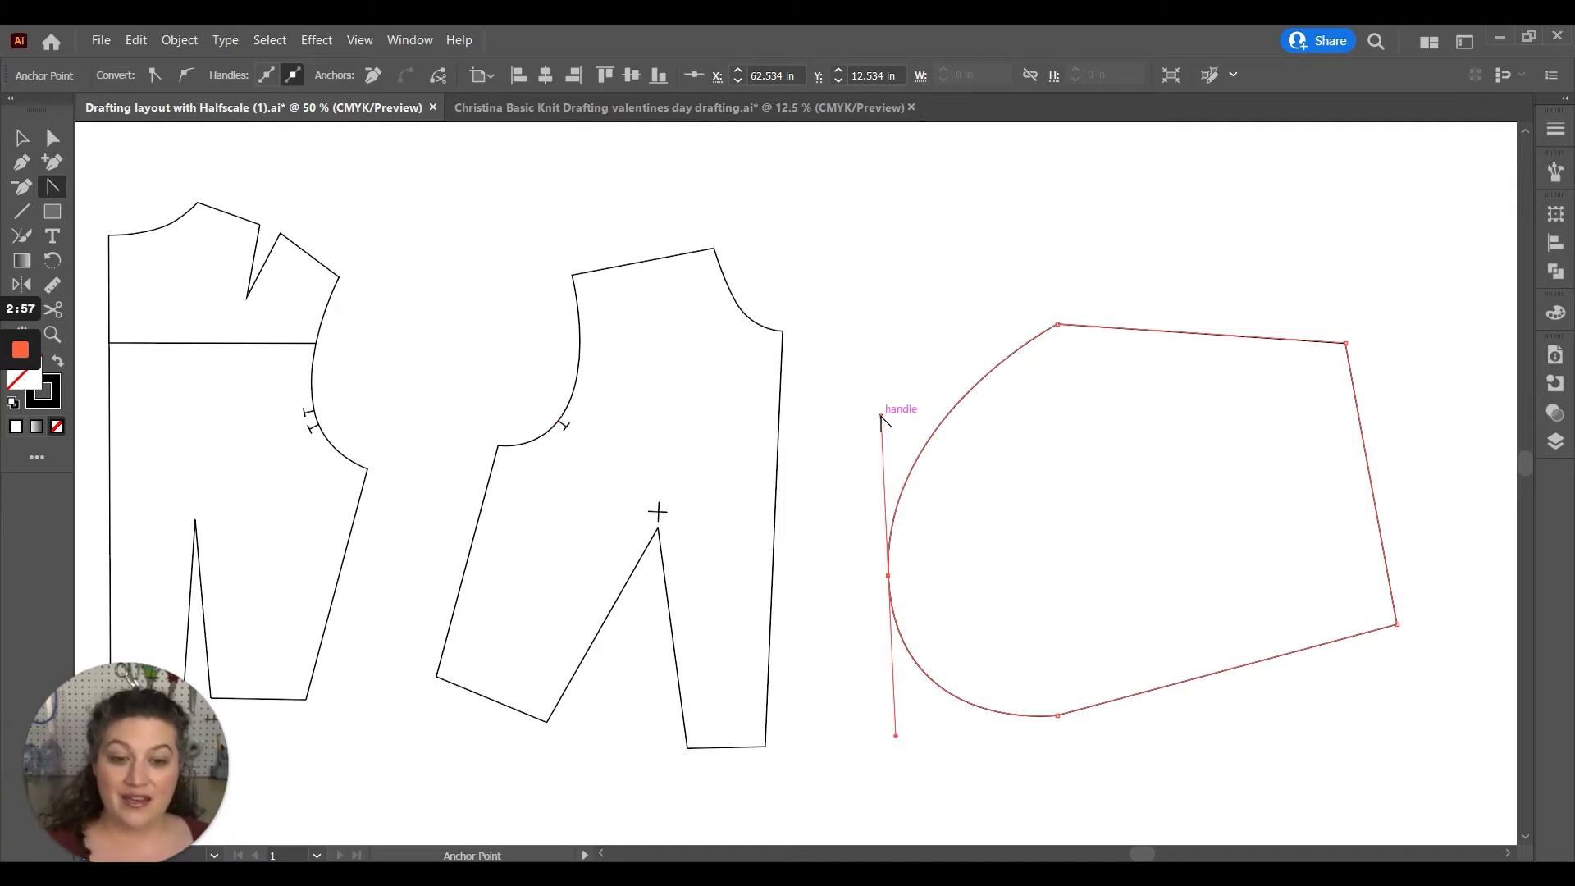
pyautogui.moveTo(880, 418); pyautogui.dragTo(882, 473)
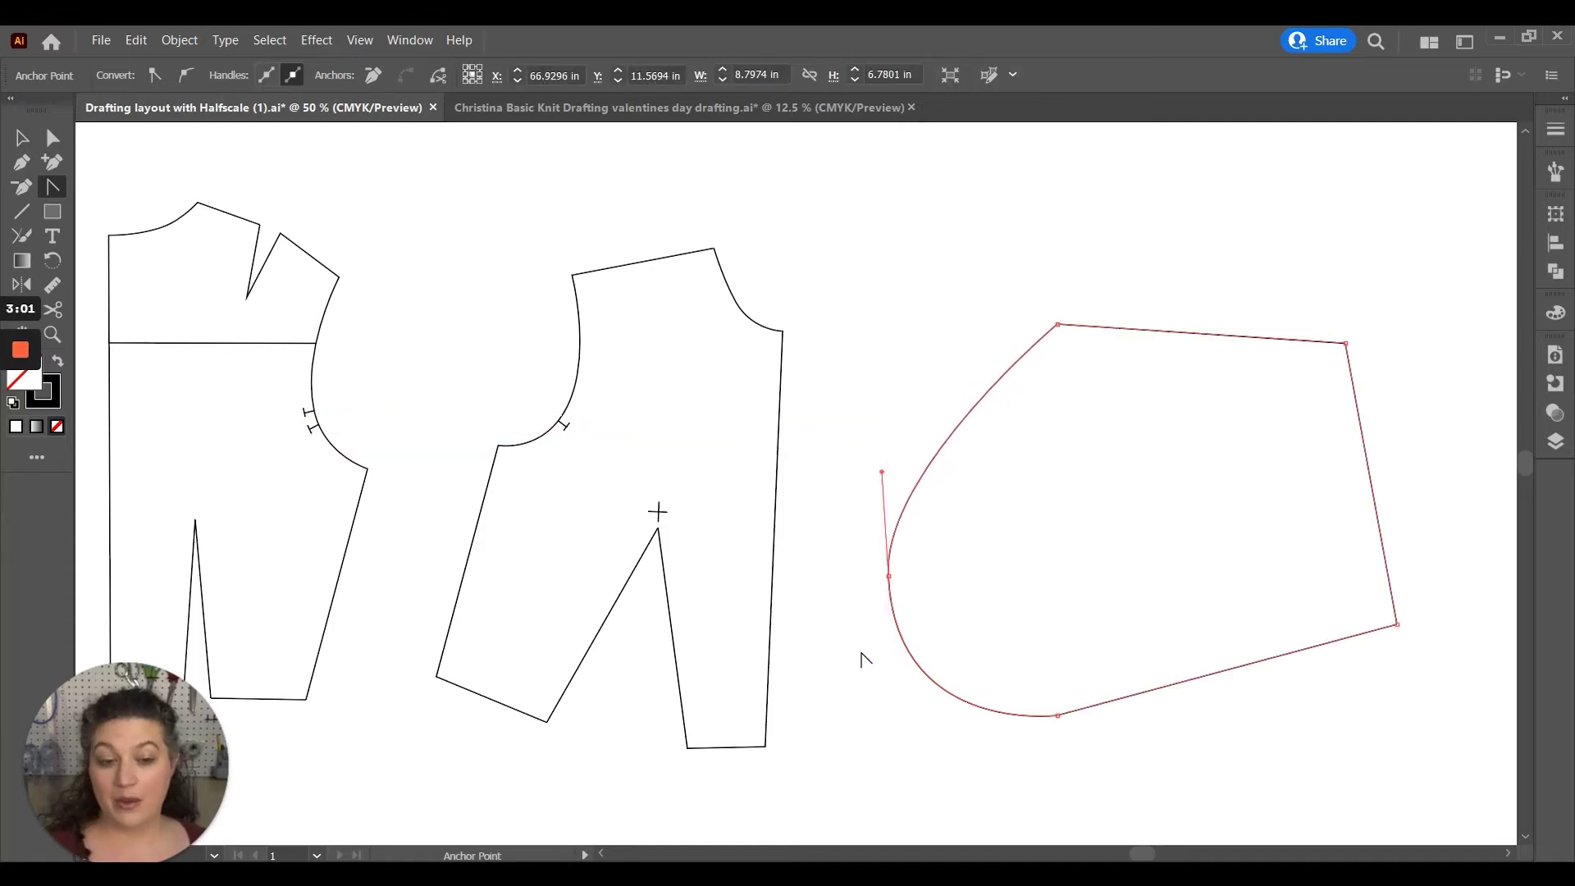
# Shorten the lower handle of the curved leftmost anchor and shift that anchor slightly outward with Direct Selection.
pyautogui.press('a')
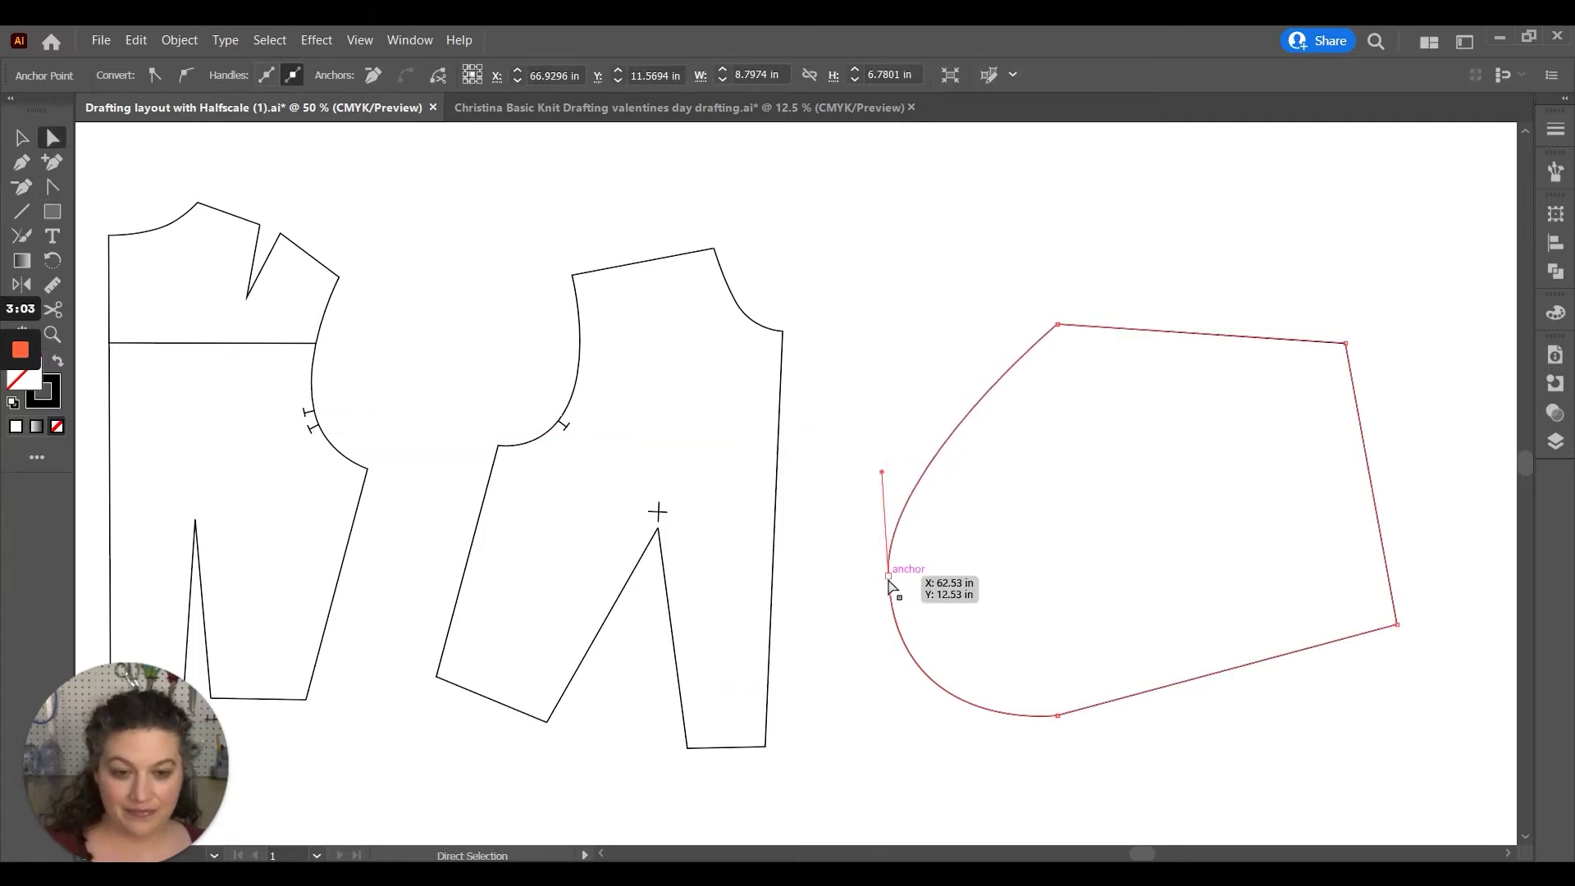
pyautogui.click(889, 577)
pyautogui.moveTo(895, 736); pyautogui.dragTo(883, 693)
pyautogui.moveTo(889, 577); pyautogui.dragTo(878, 575)
pyautogui.click(871, 479)
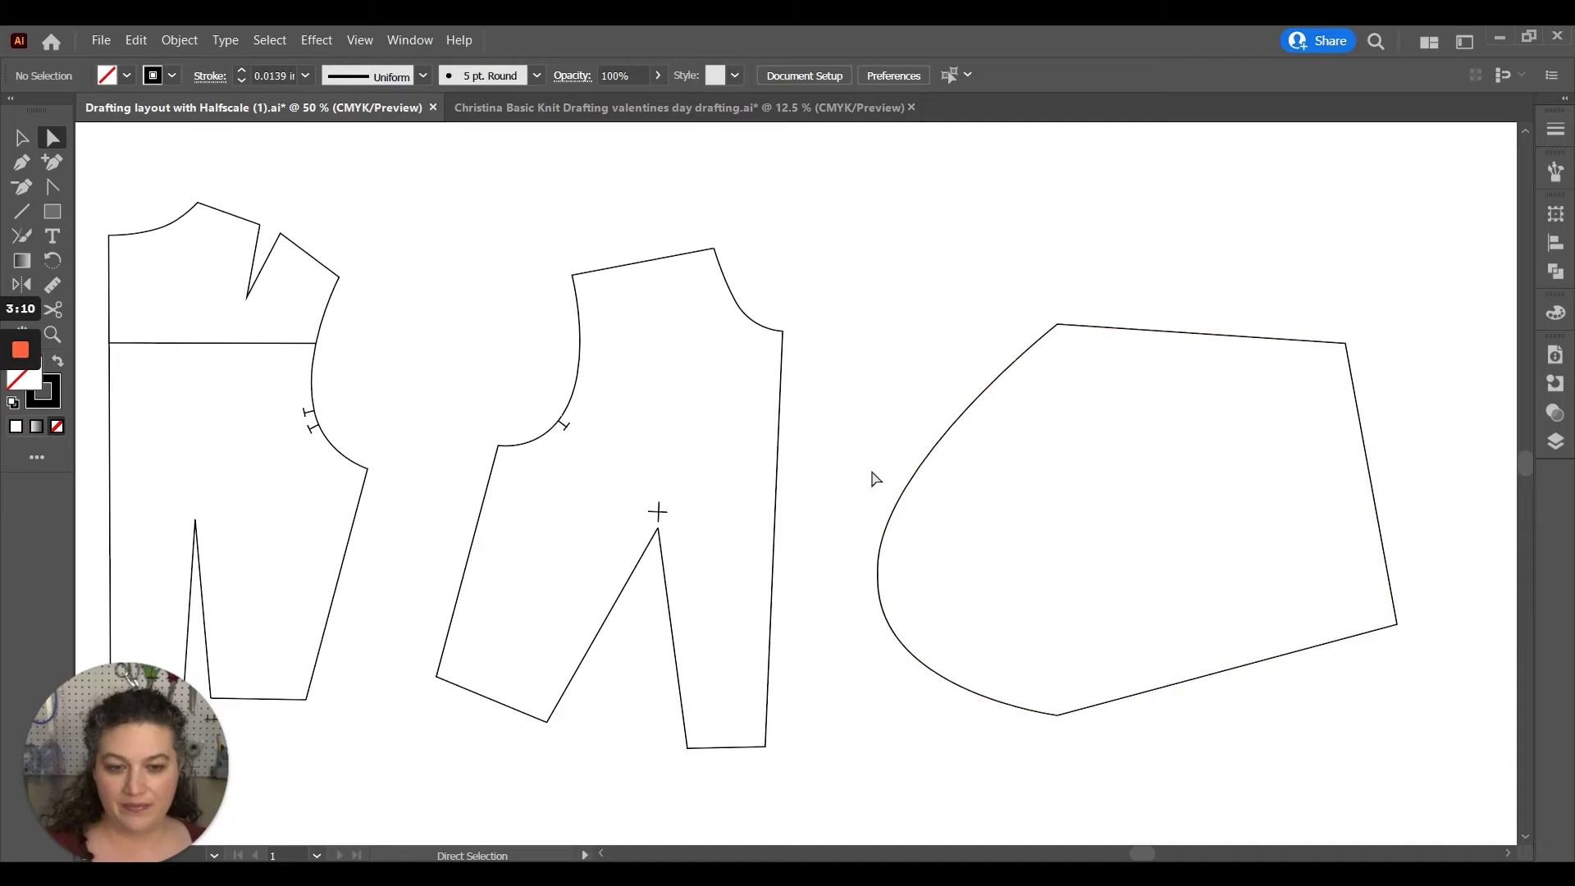
# Try converting the shape's upper-left corner to a smooth point, and convert it back to a corner.
pyautogui.click(879, 576)
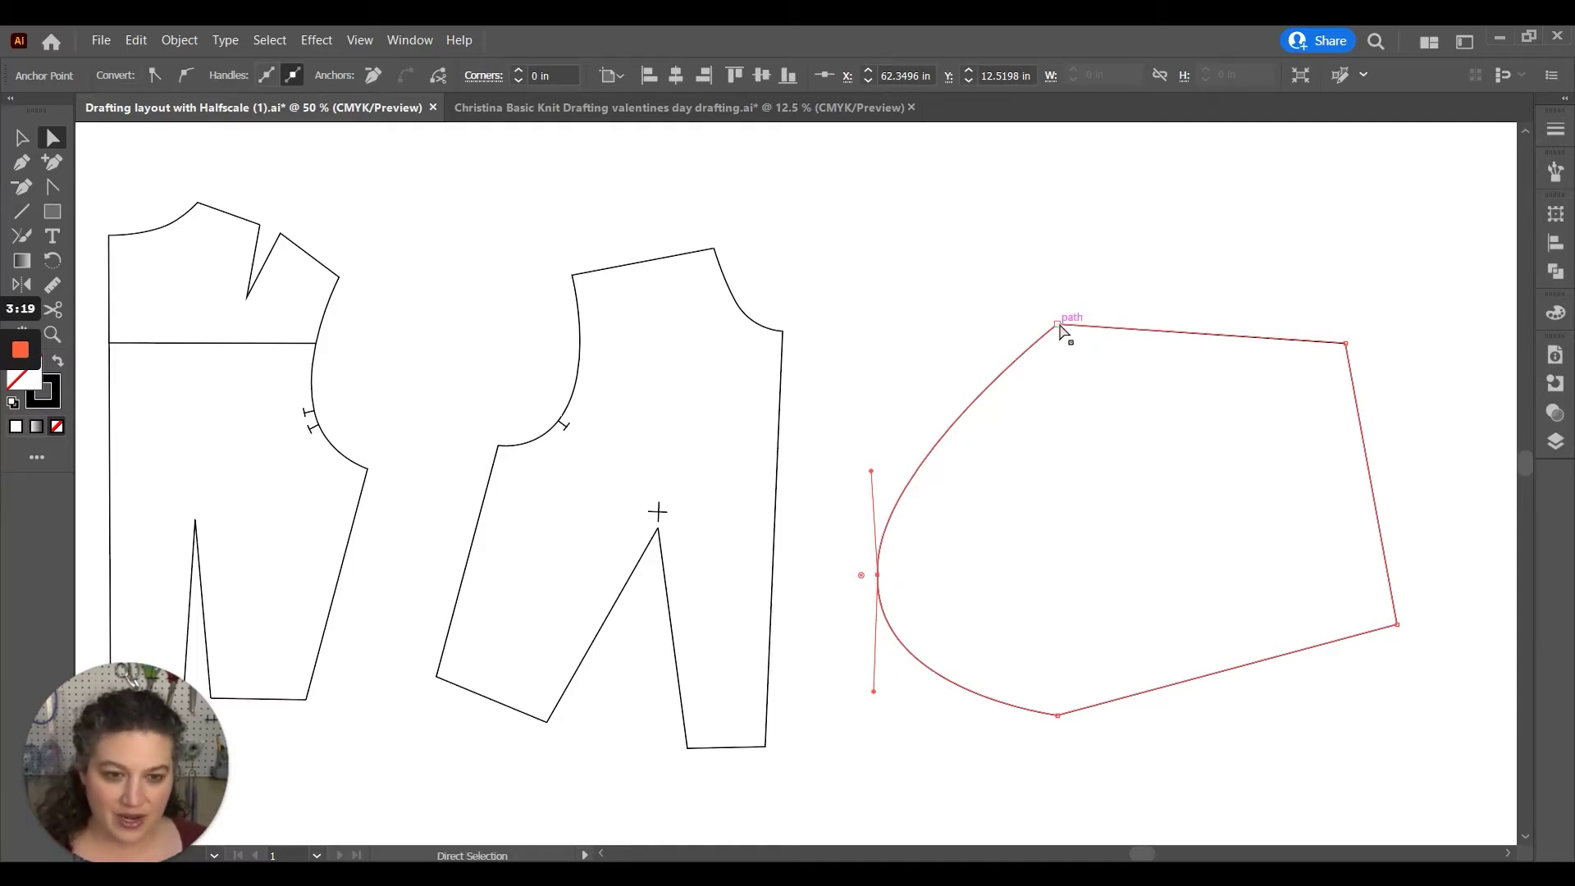
pyautogui.click(1055, 325)
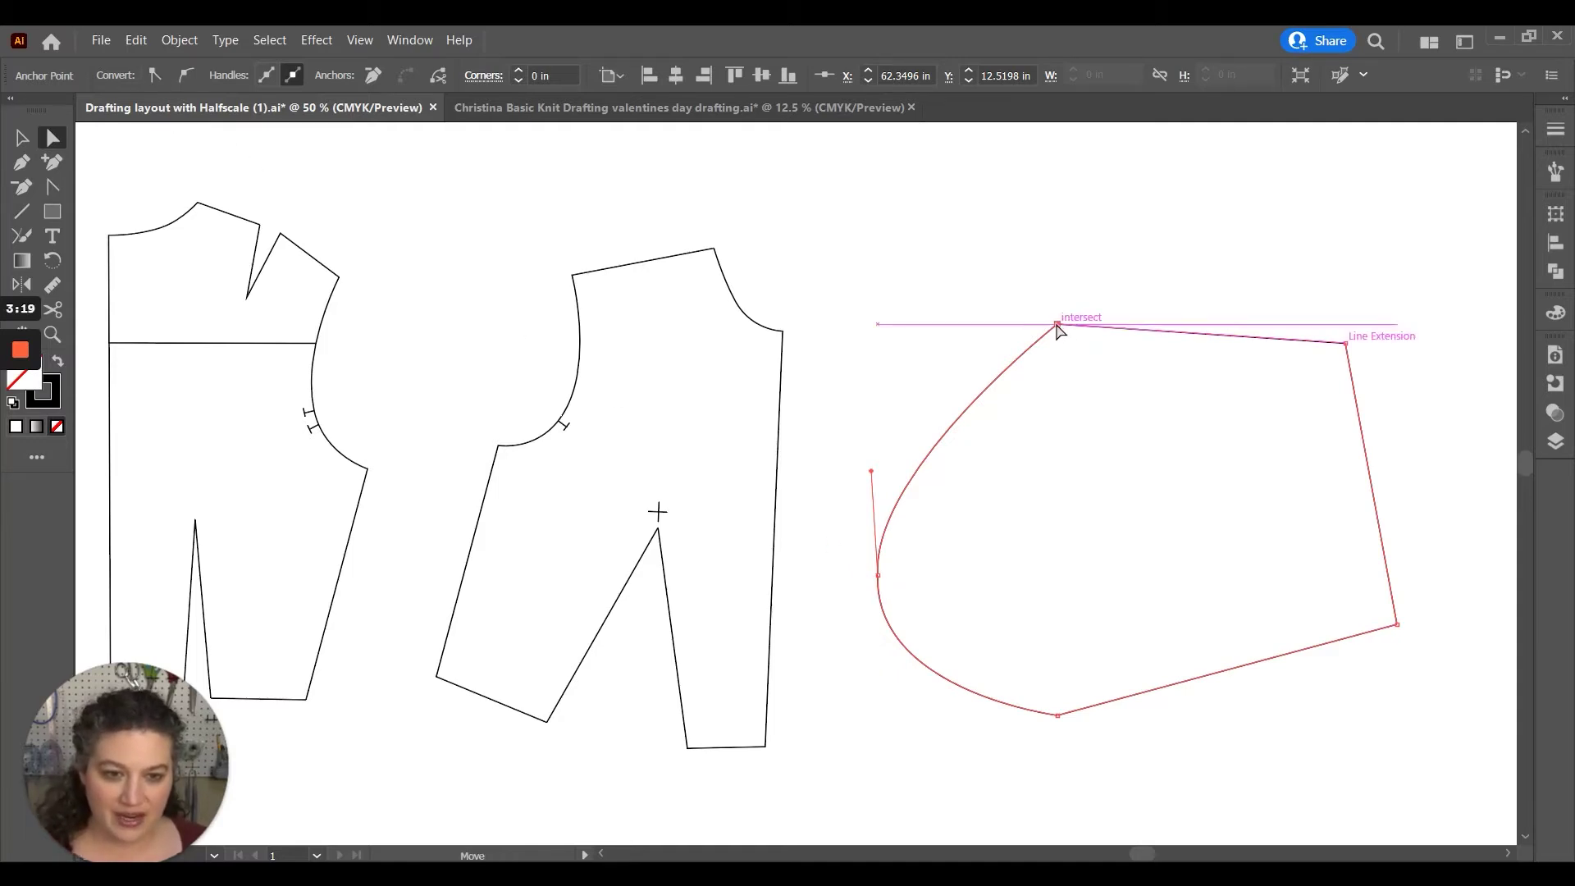
pyautogui.click(187, 75)
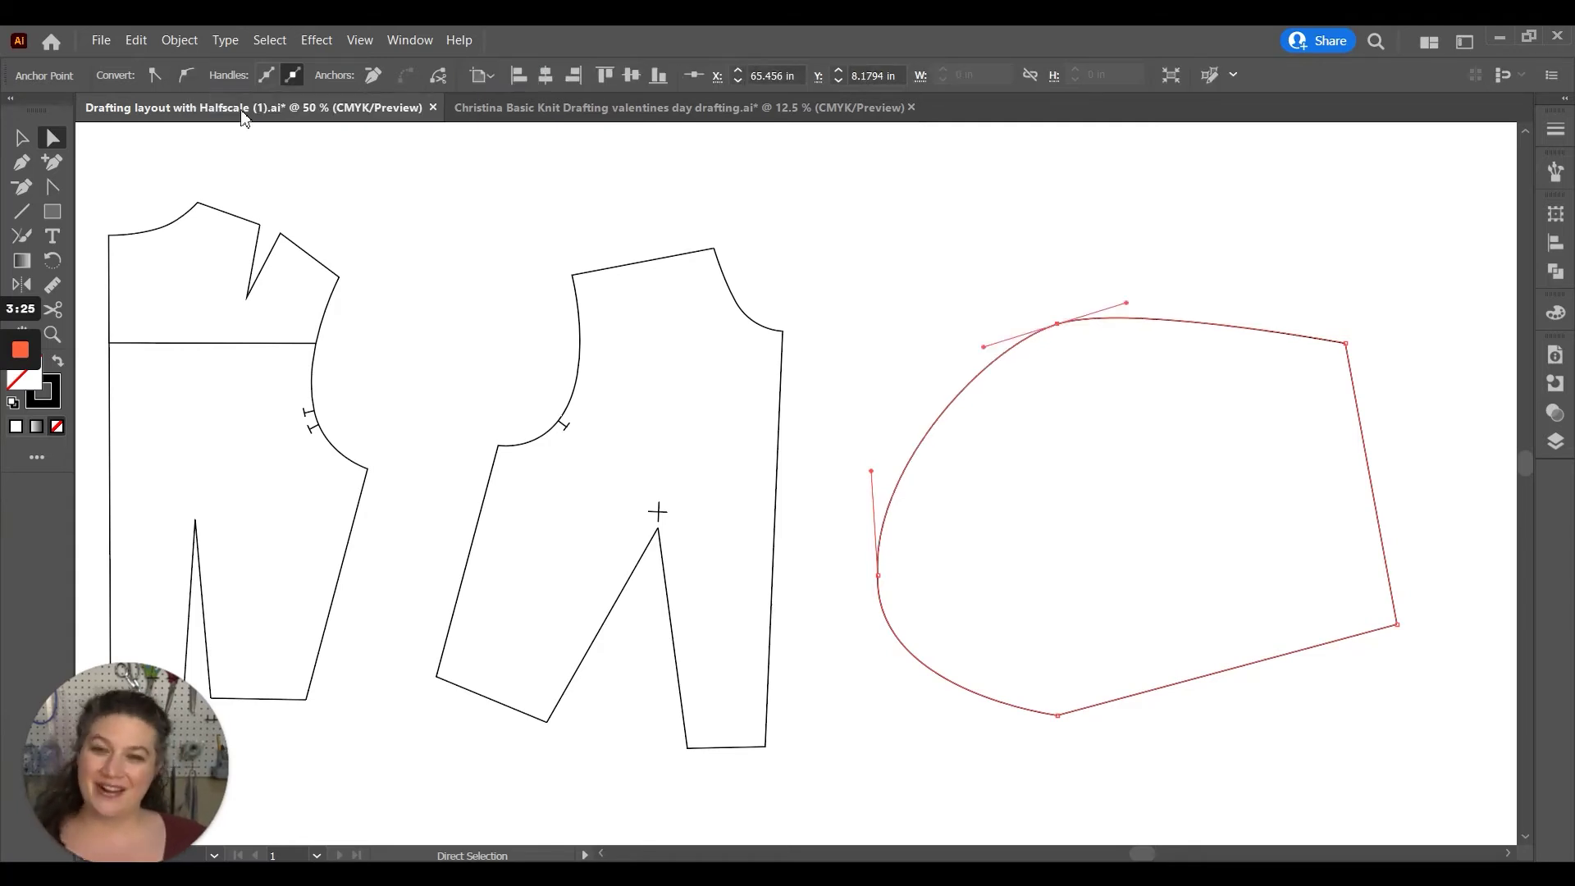
pyautogui.click(155, 77)
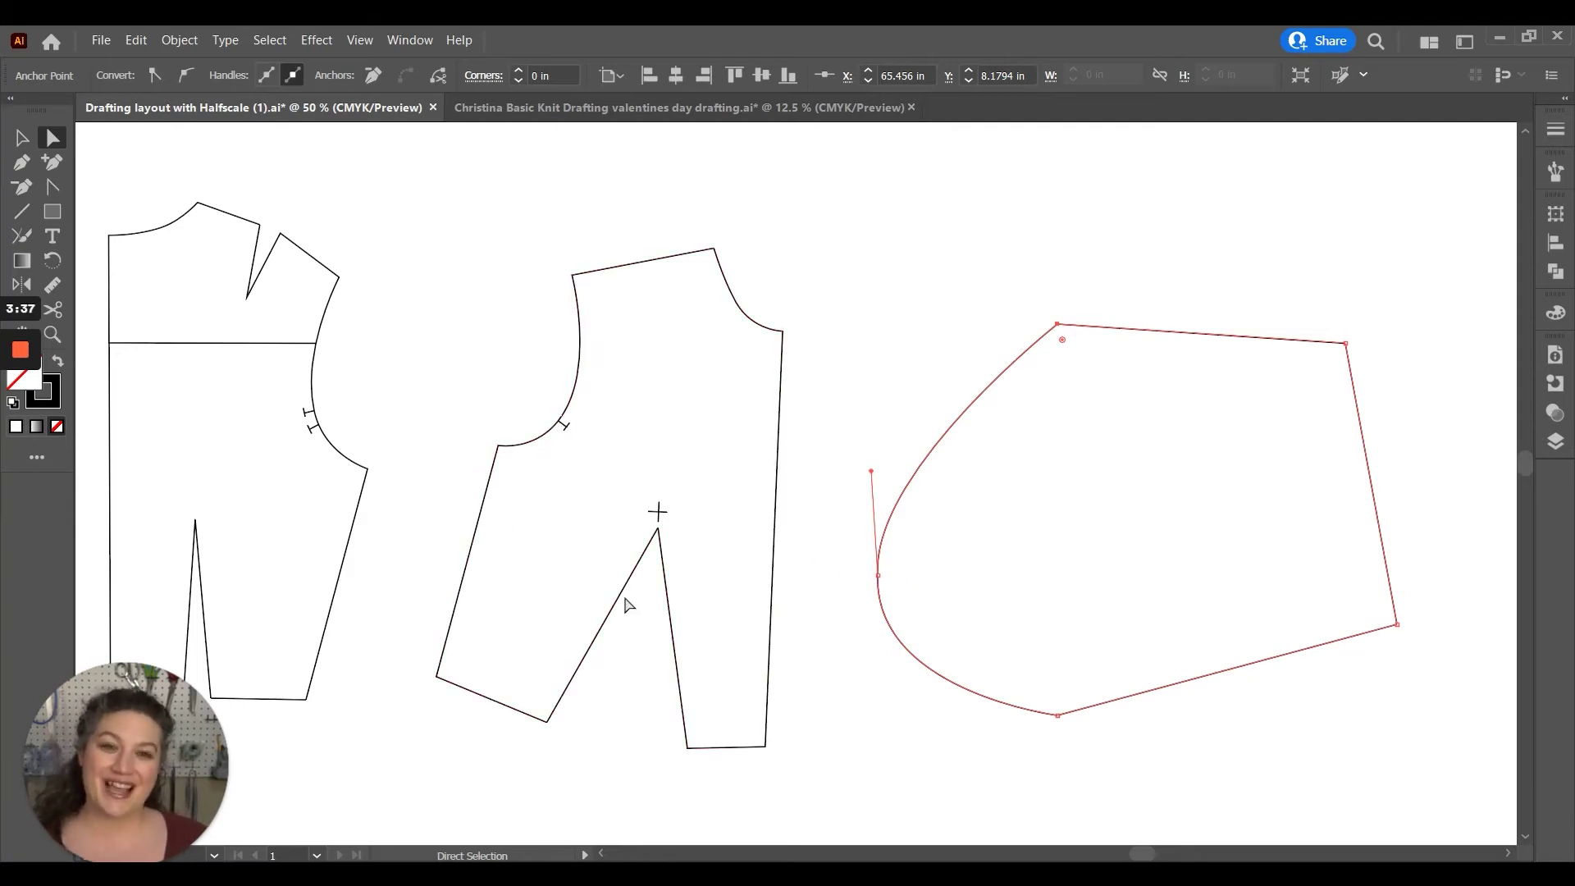
# Retract the leftmost anchor's upper handle into its anchor to straighten the upper-left edge, and deselect the shape.
pyautogui.moveTo(871, 471); pyautogui.dragTo(879, 574)
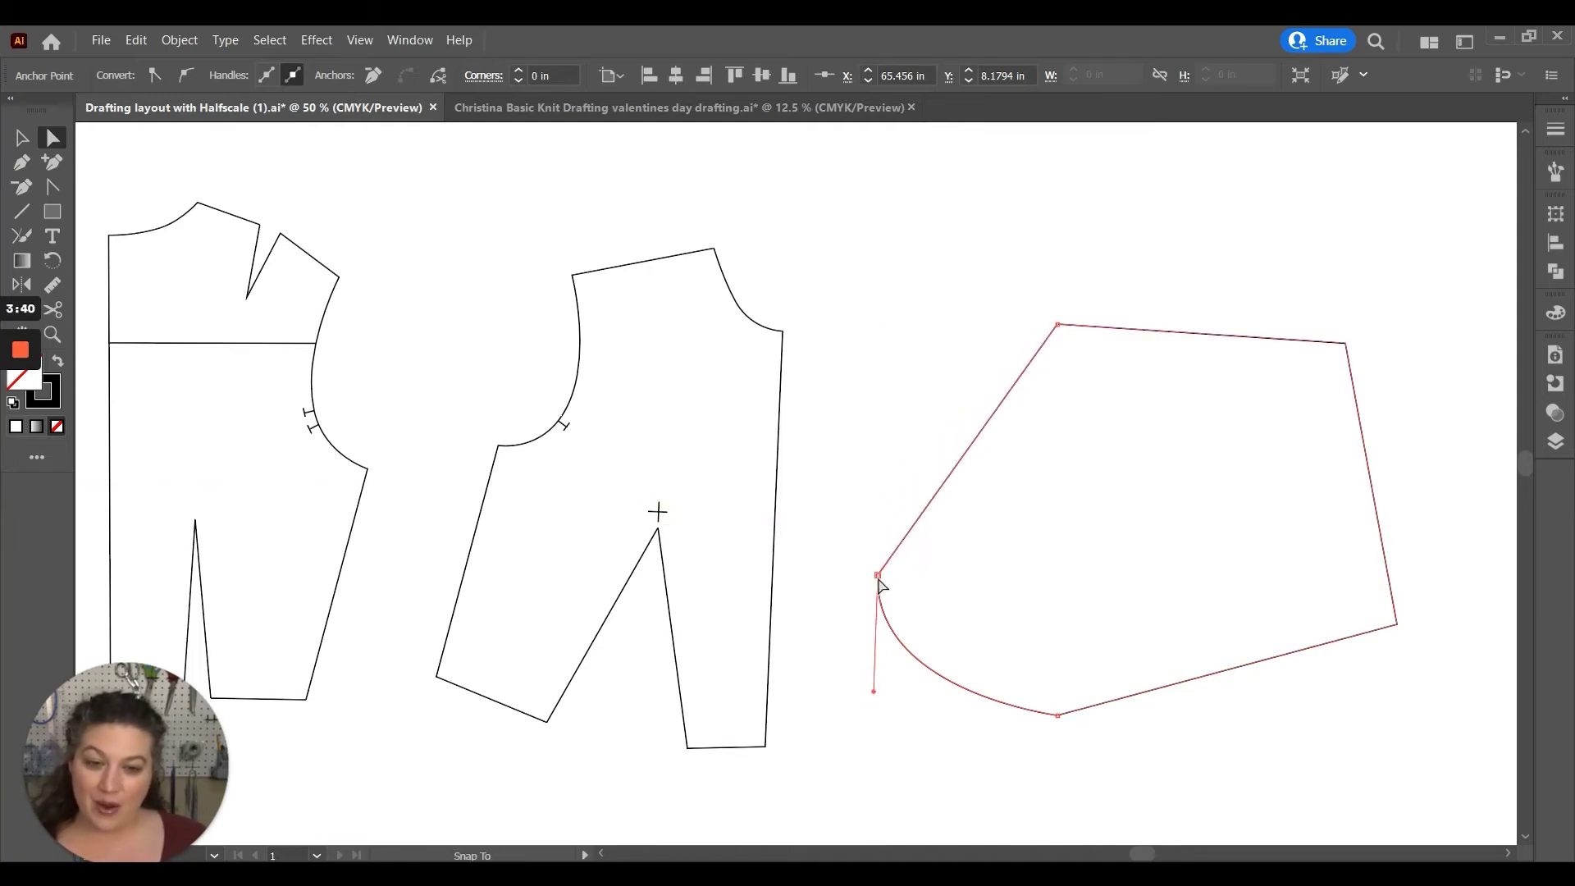
pyautogui.click(962, 633)
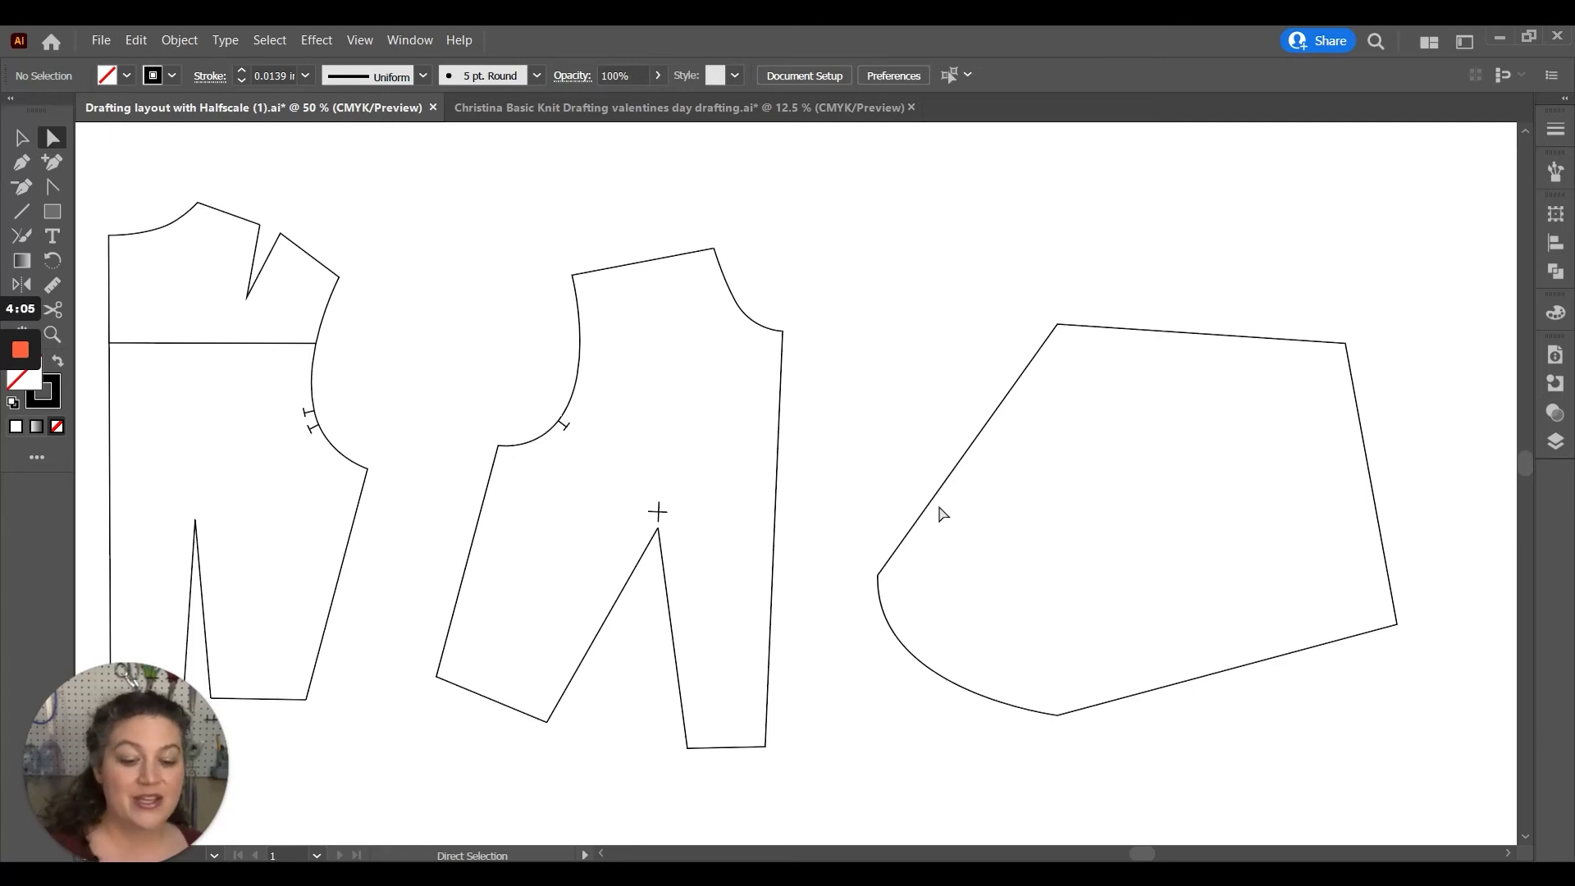
# Delete the shape's leftmost and lower-right anchor points to reduce it to a triangle.
pyautogui.press('-')
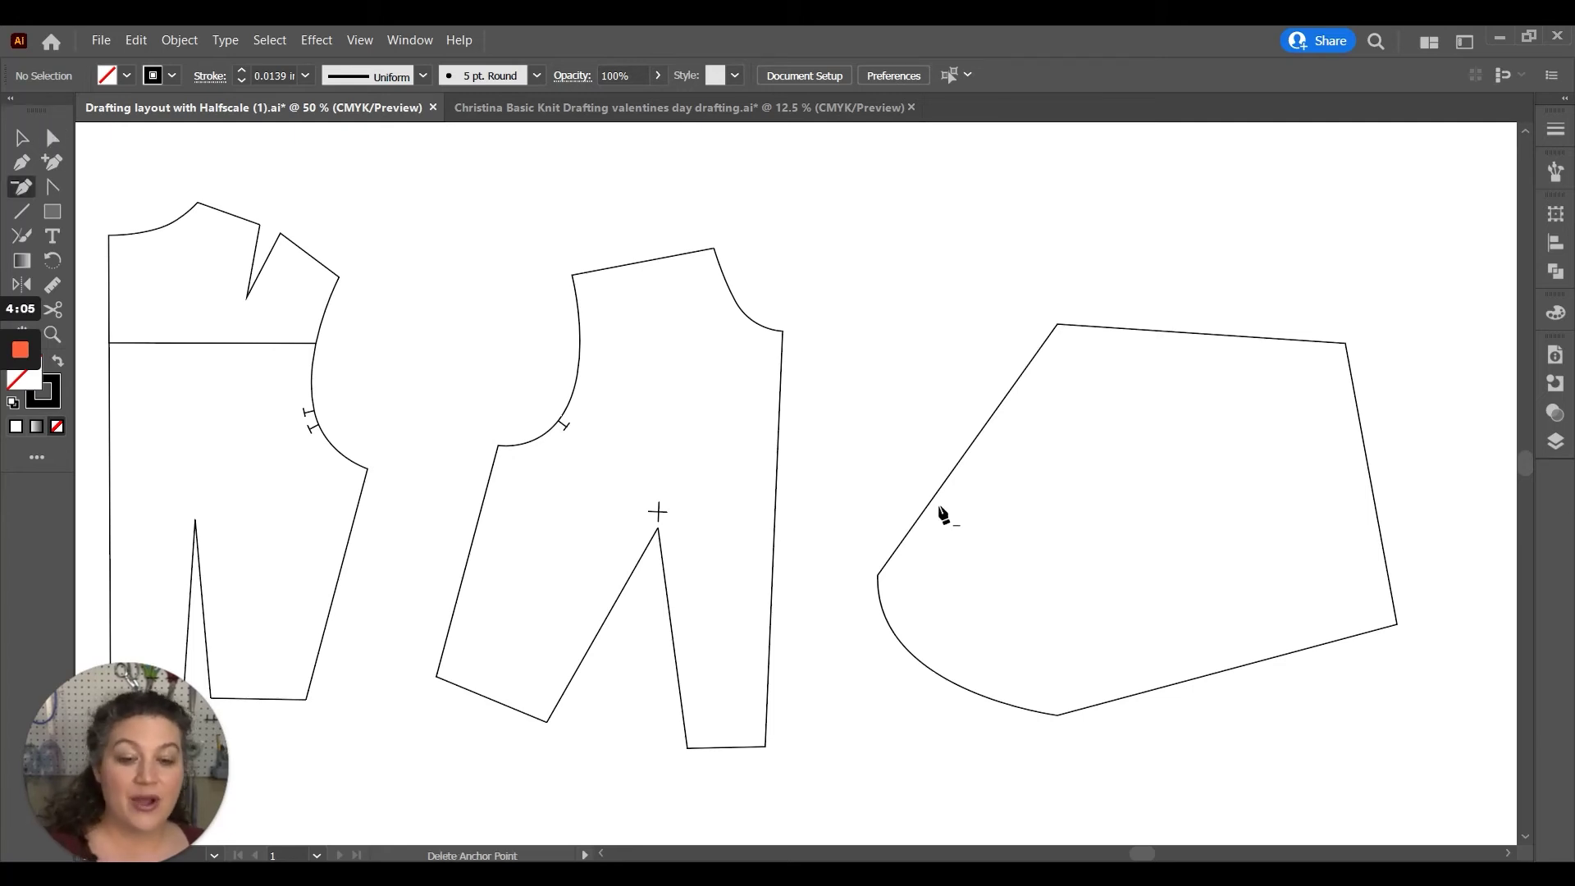
pyautogui.click(878, 575)
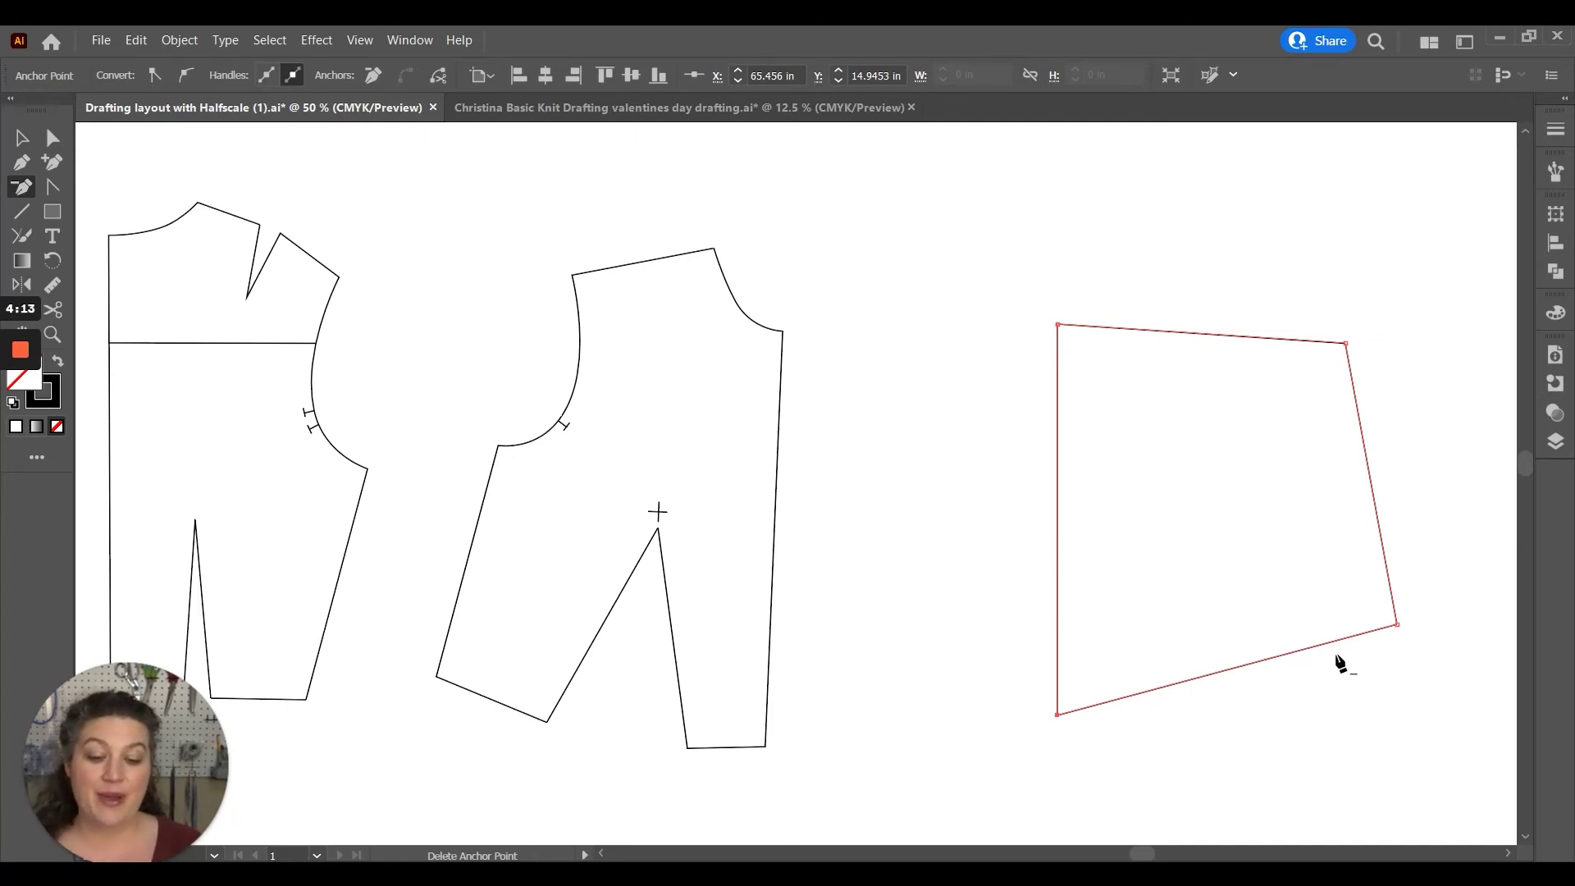
pyautogui.click(1397, 625)
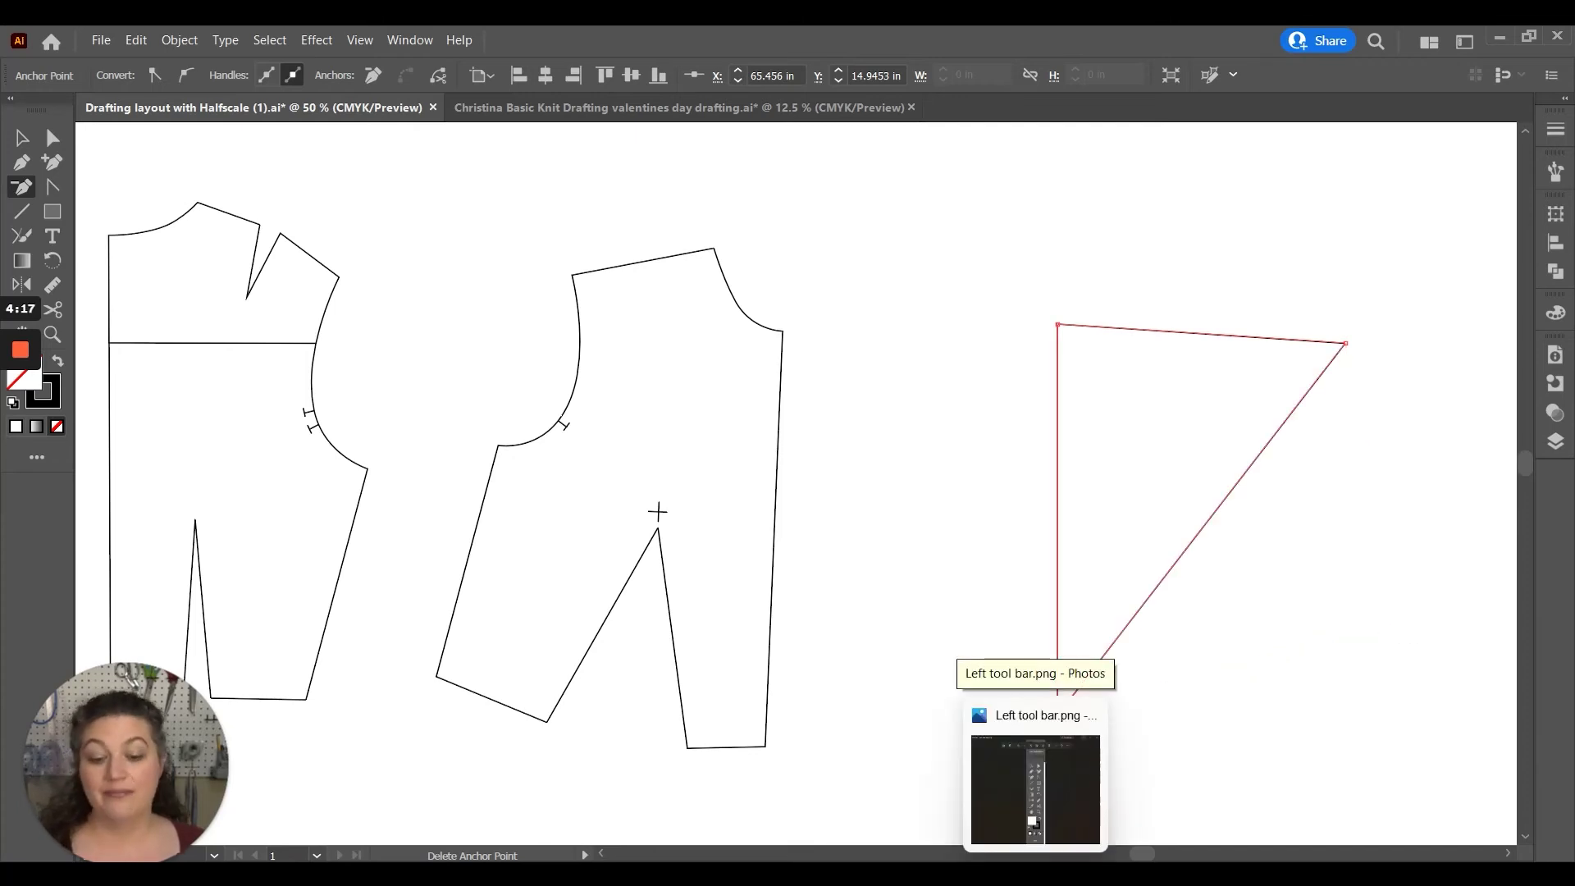
# Add three anchor points spaced along the triangle's diagonal edge.
pyautogui.press('+')
pyautogui.click(1137, 611)
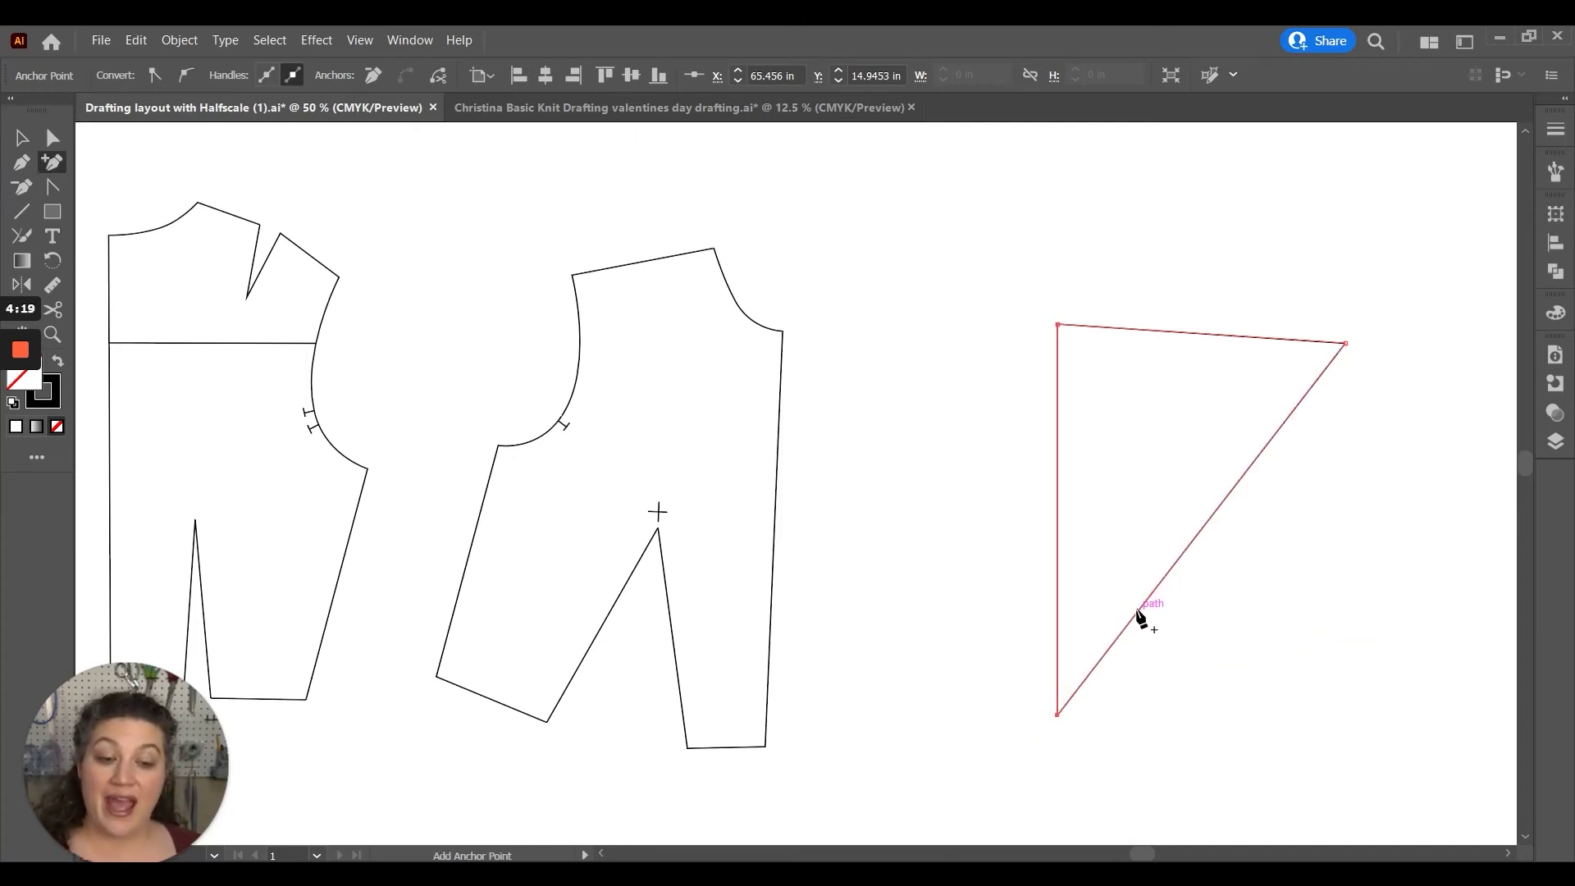
pyautogui.click(1219, 515)
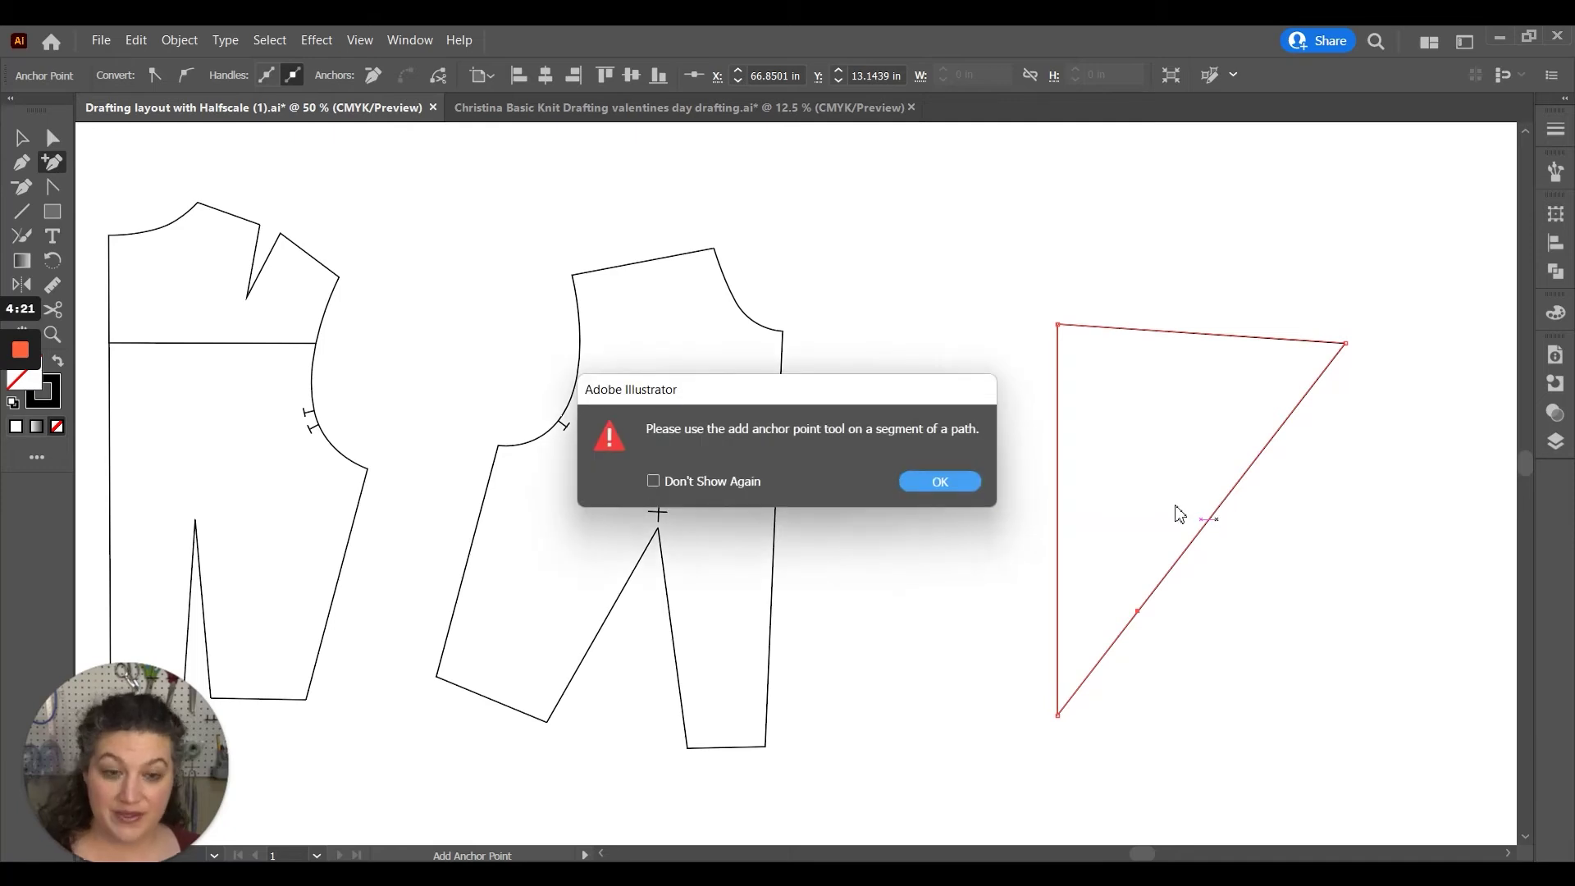
pyautogui.click(956, 481)
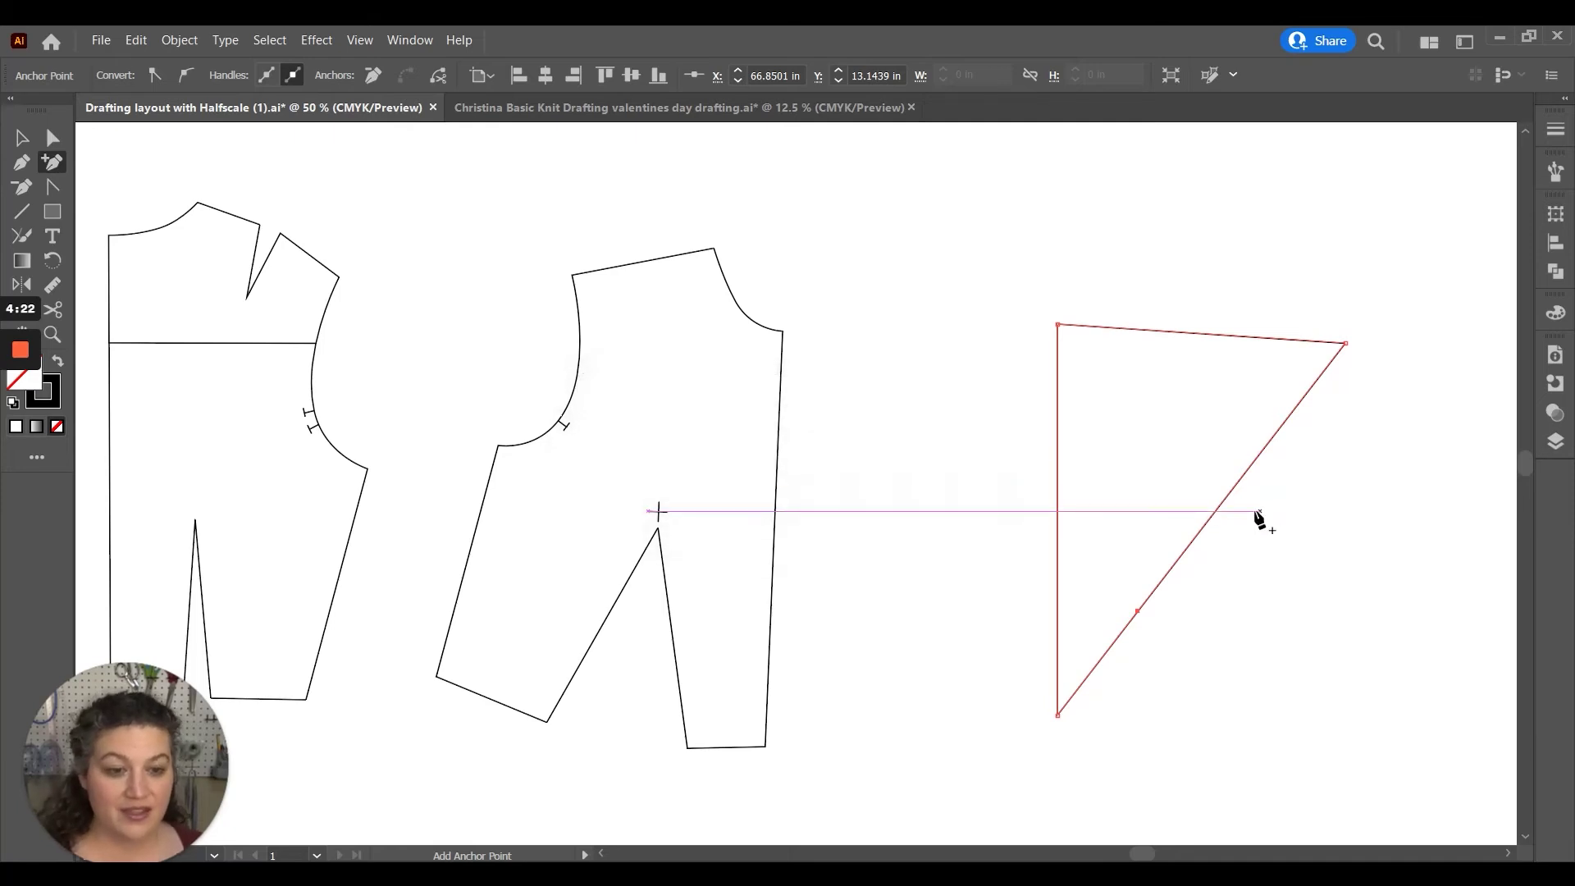
pyautogui.click(1281, 426)
# Convert the uppermost new anchor on the diagonal to smooth and pull its upper handle outward to form a scallop.
pyautogui.click(1296, 406)
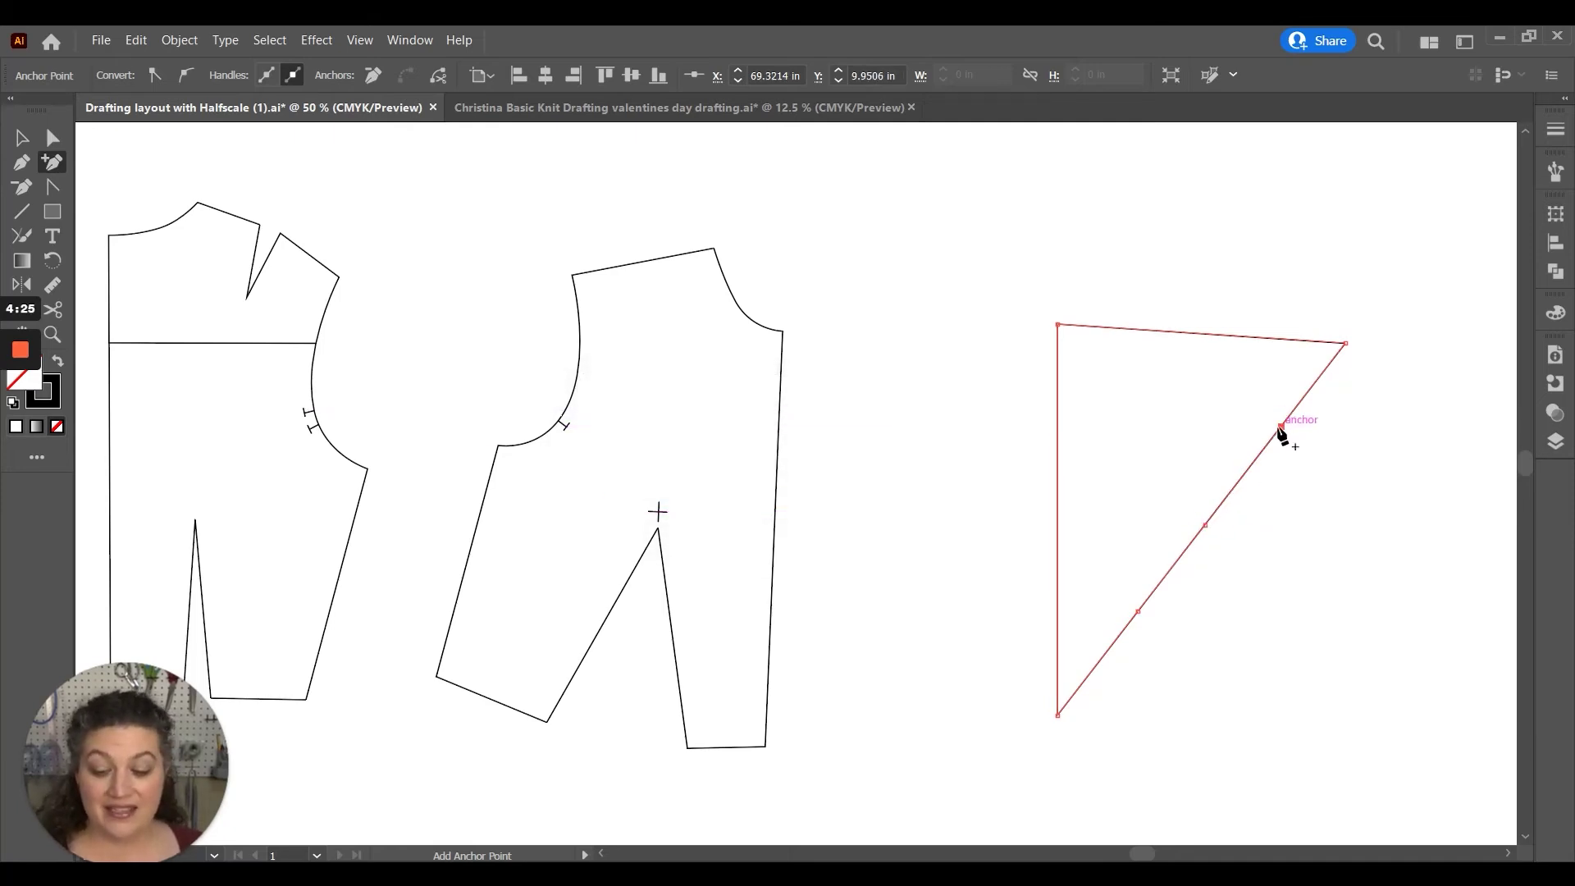
pyautogui.click(1262, 451)
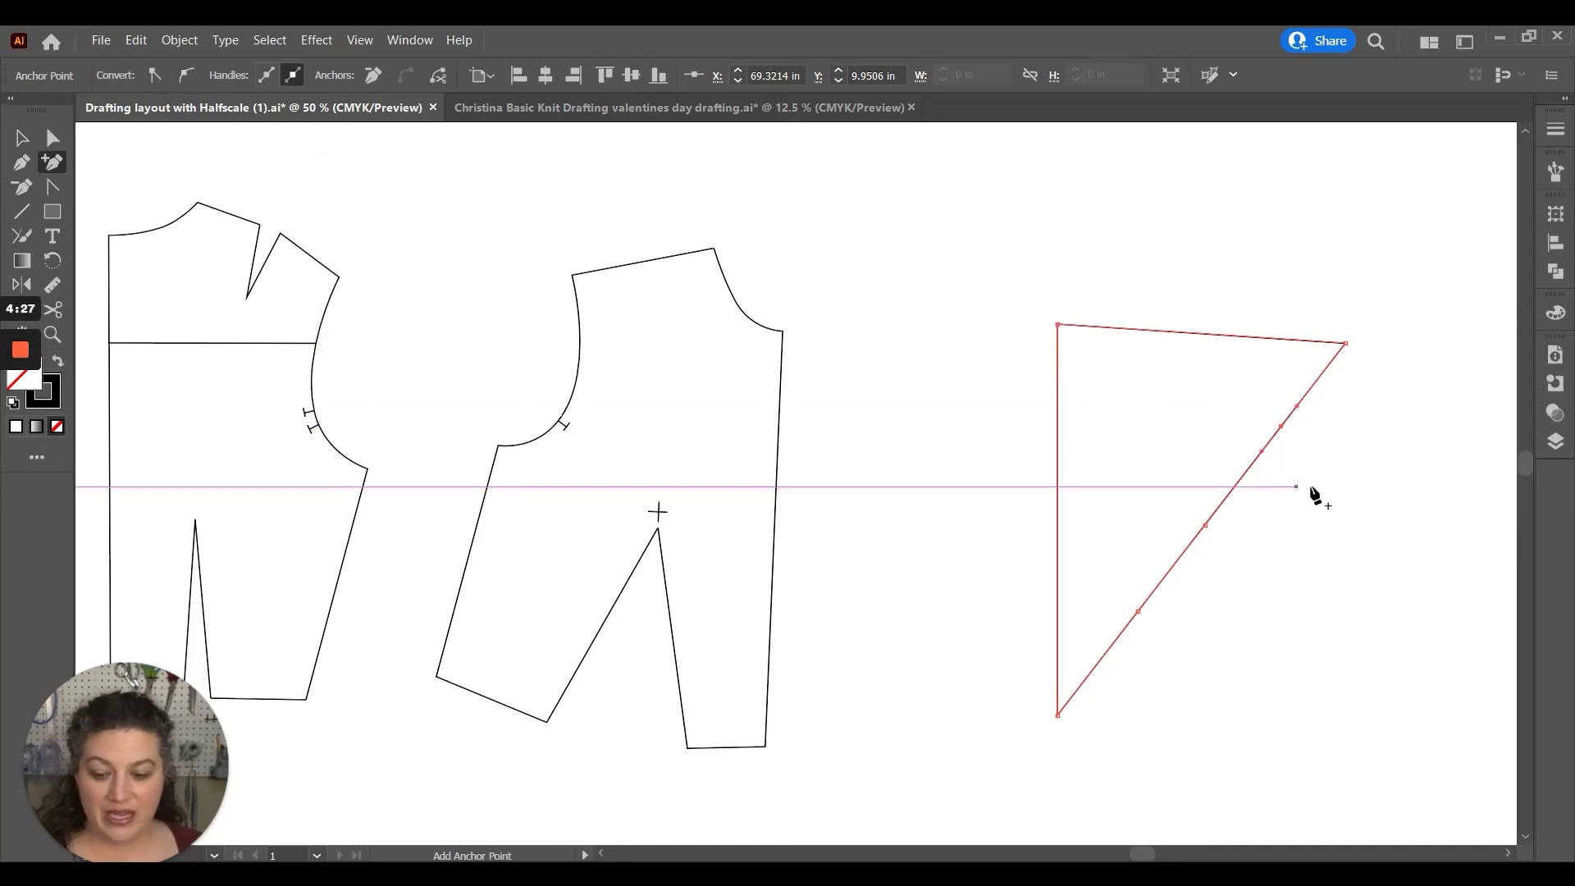
pyautogui.press('a')
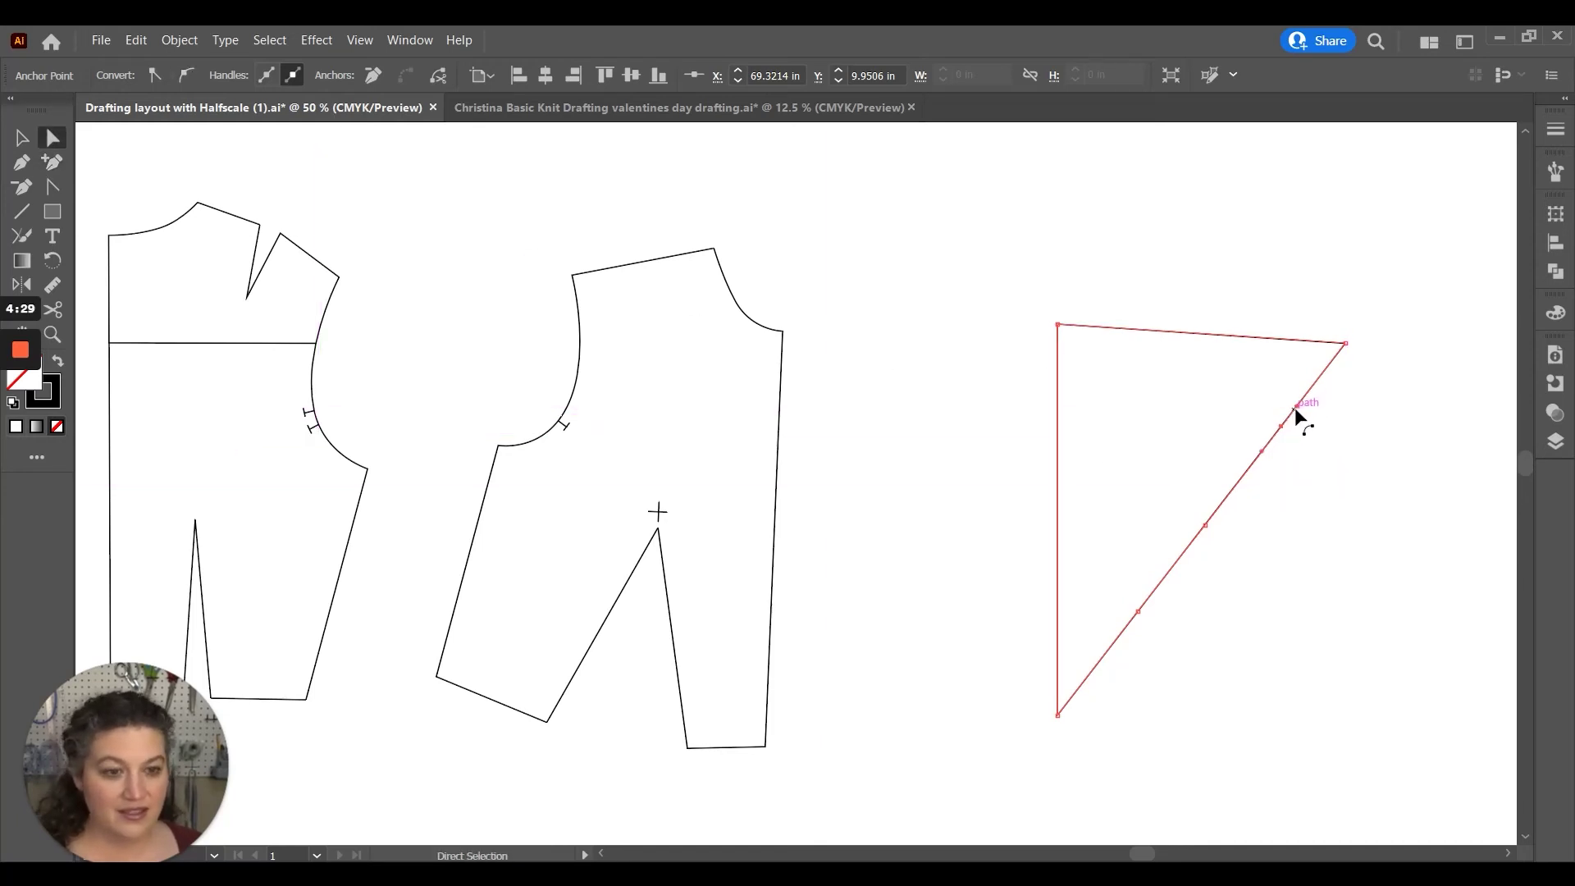
pyautogui.moveTo(1296, 406); pyautogui.dragTo(1350, 407)
# Convert the middle and lowest new anchors on the diagonal to smooth and pull their upper handles outward into scallops.
pyautogui.click(1203, 525)
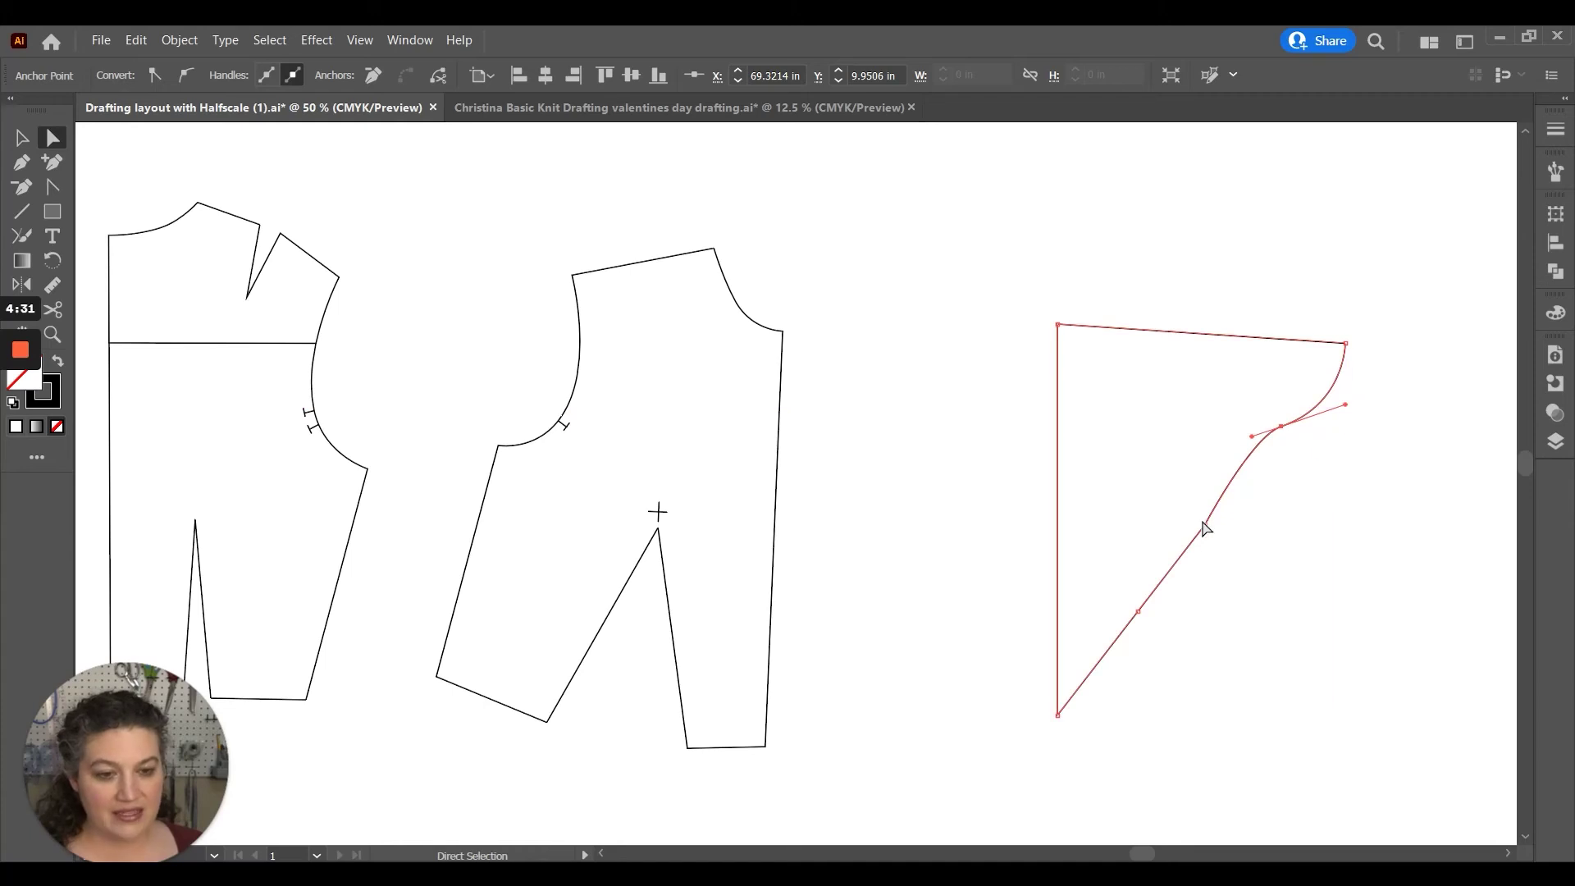
pyautogui.click(188, 76)
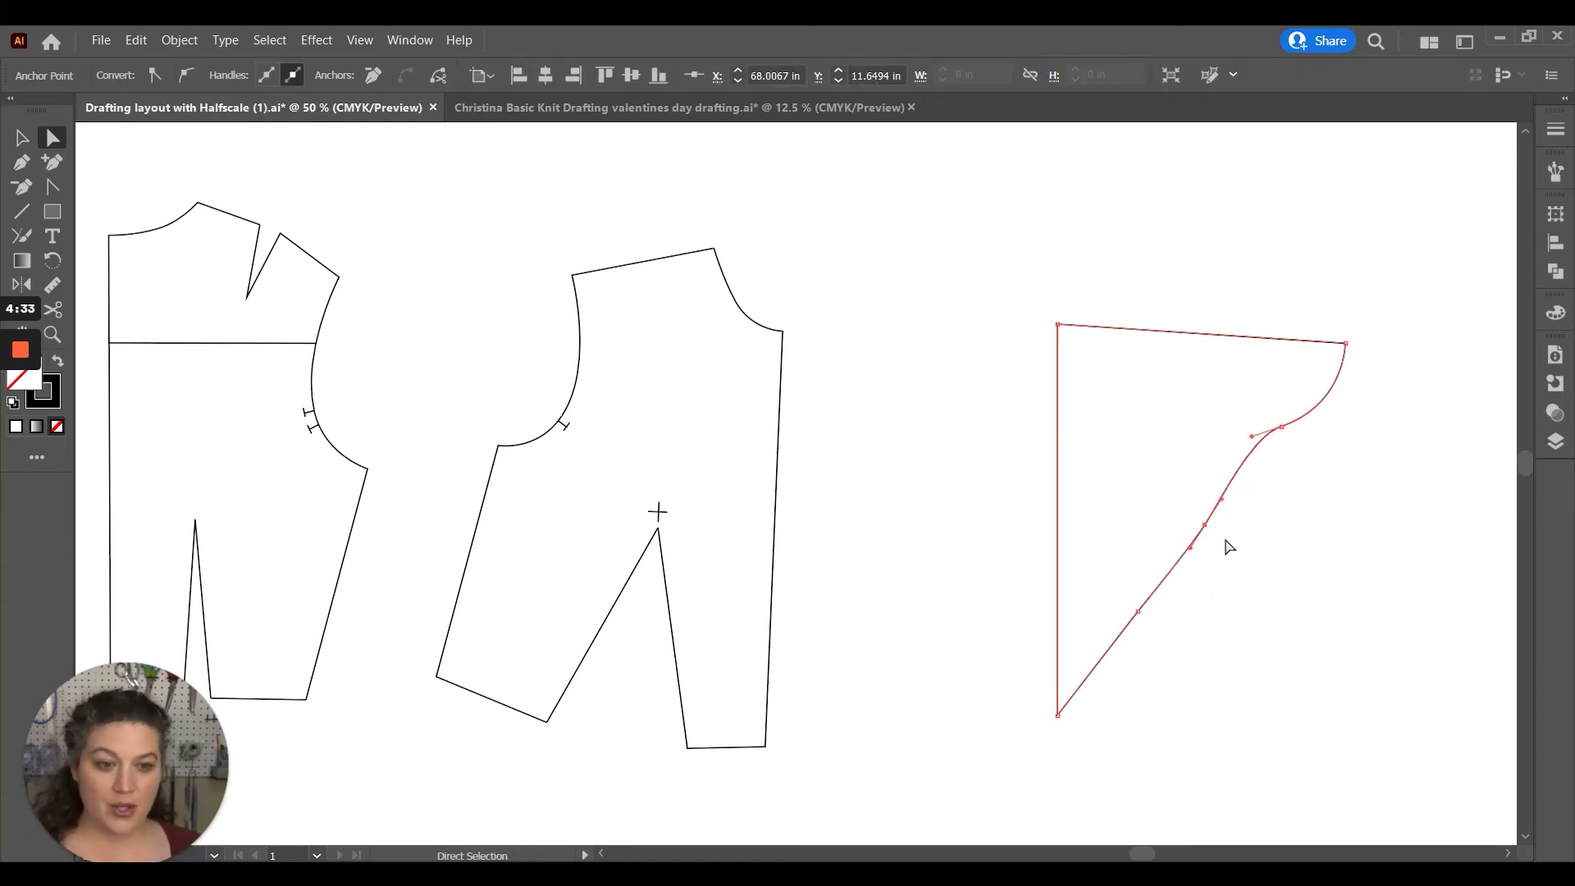
pyautogui.moveTo(1226, 502); pyautogui.dragTo(1285, 524)
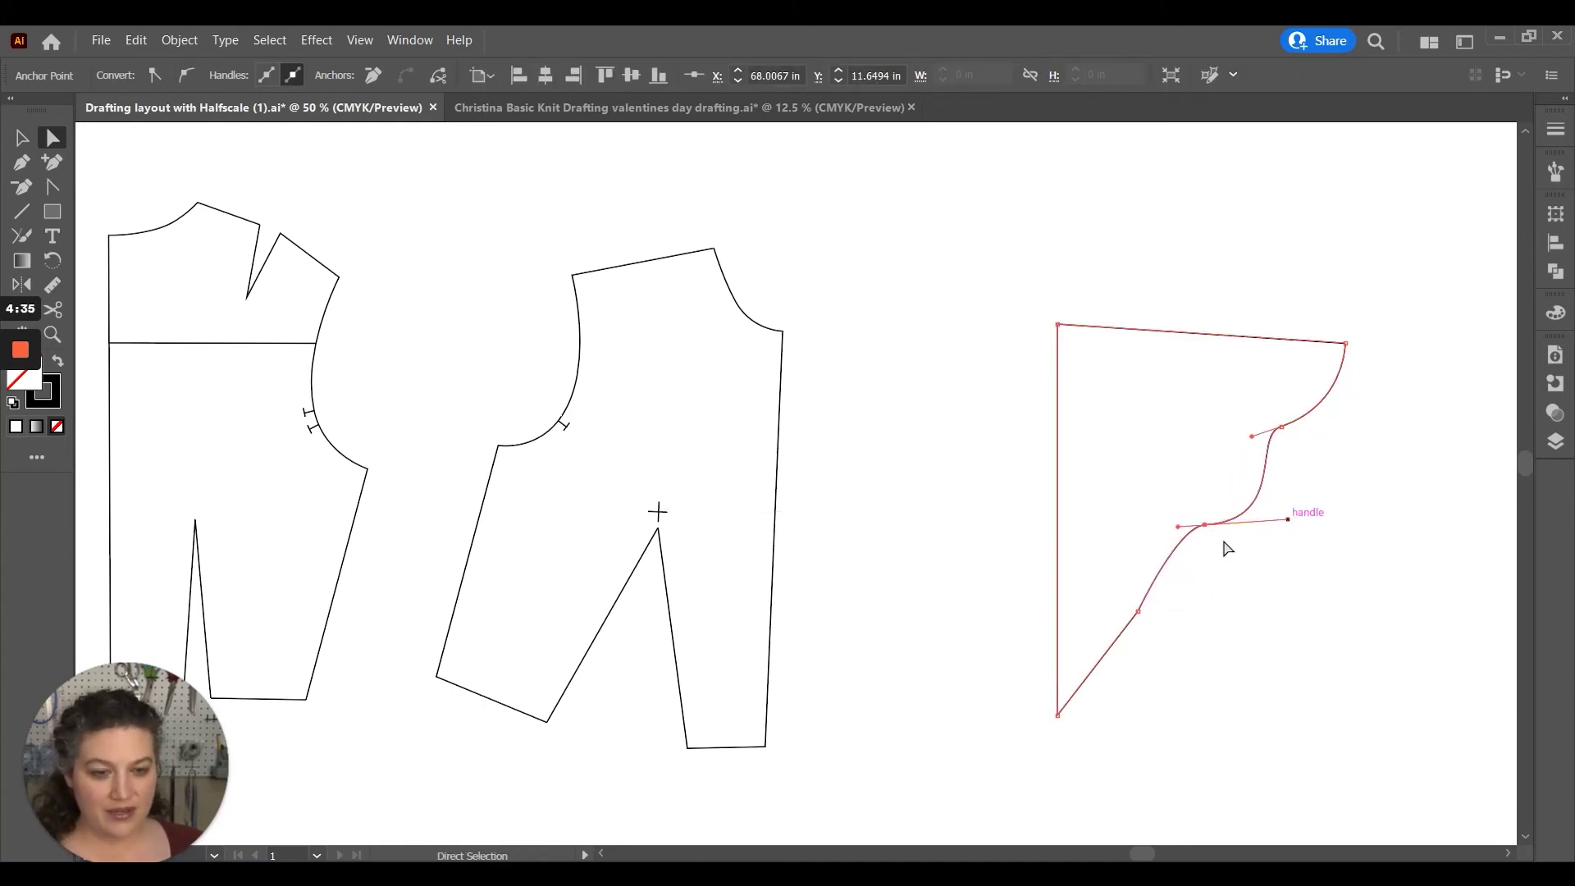
pyautogui.click(1138, 611)
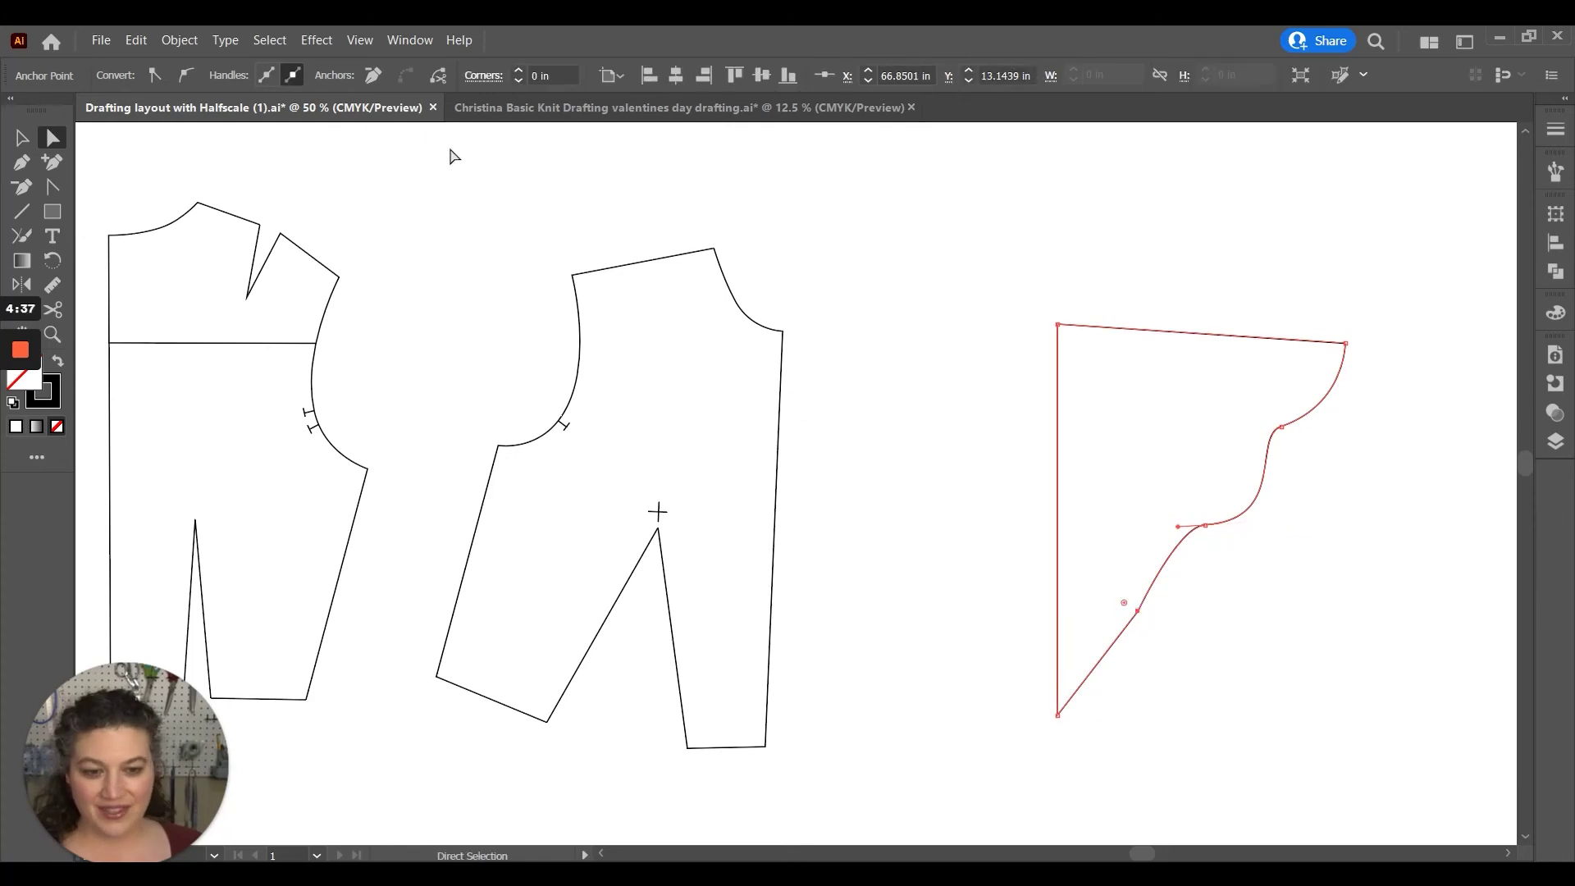
pyautogui.click(188, 76)
pyautogui.moveTo(1153, 595); pyautogui.dragTo(1209, 608)
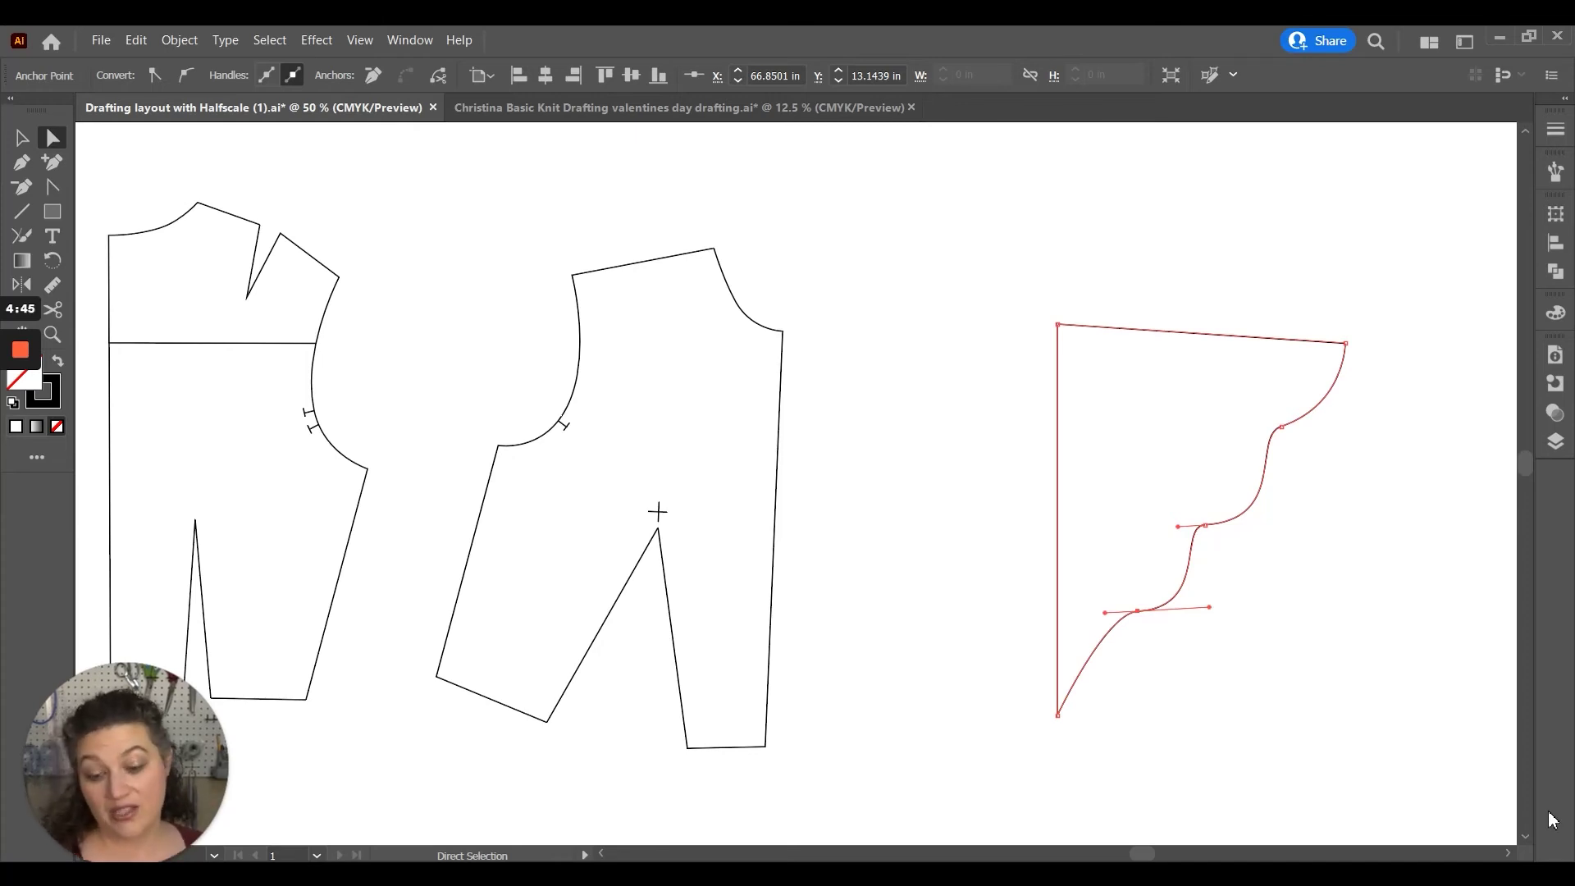
# Delete the middle anchor point from the scalloped diagonal edge.
pyautogui.press('-')
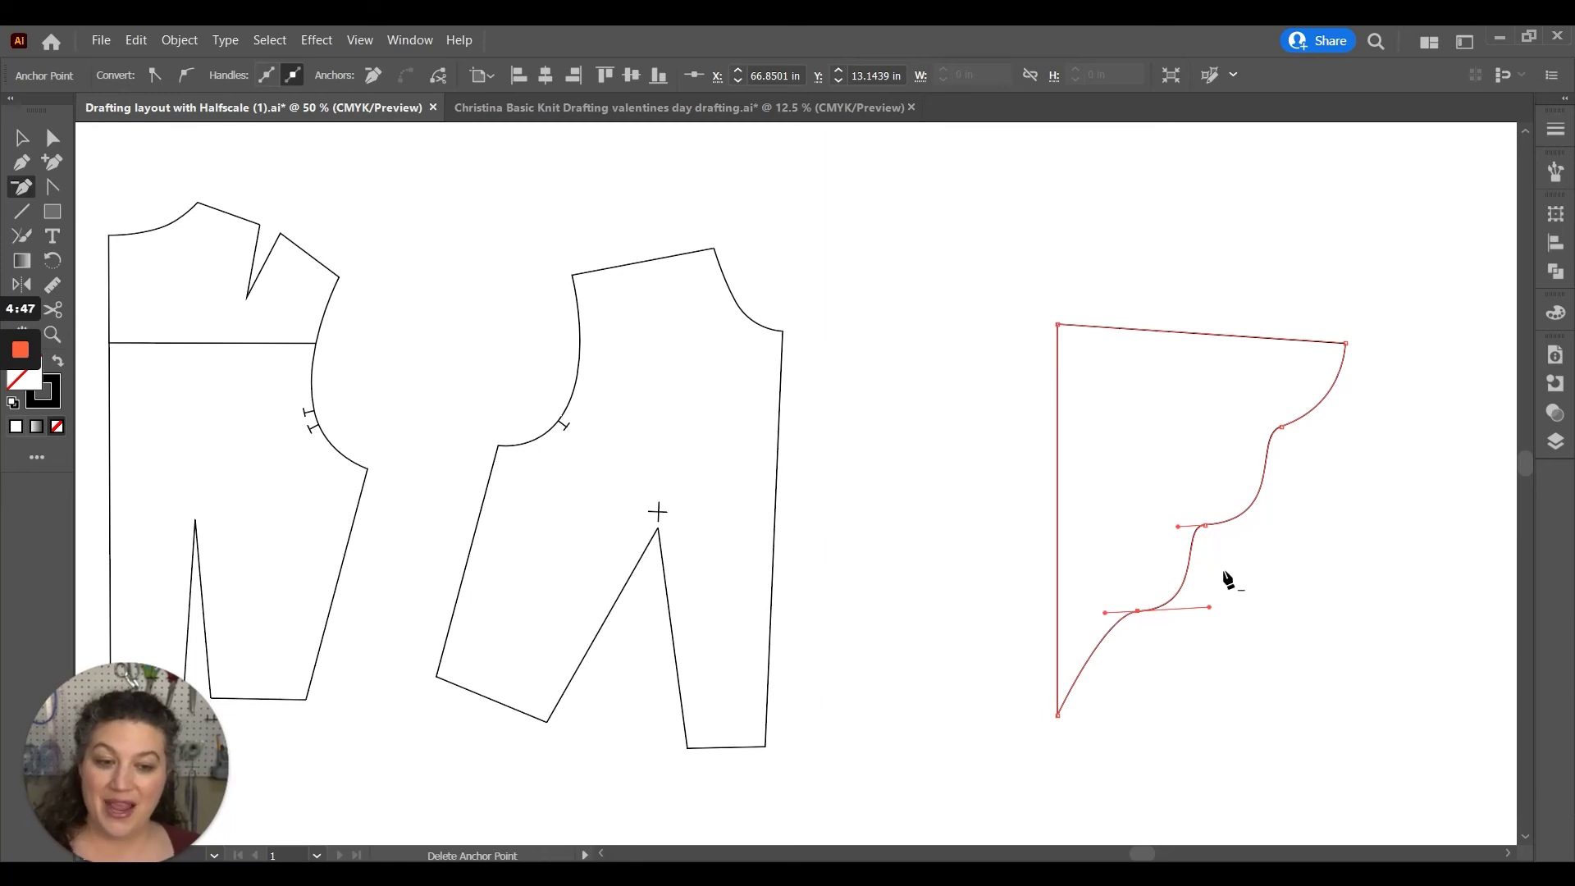
pyautogui.click(1203, 525)
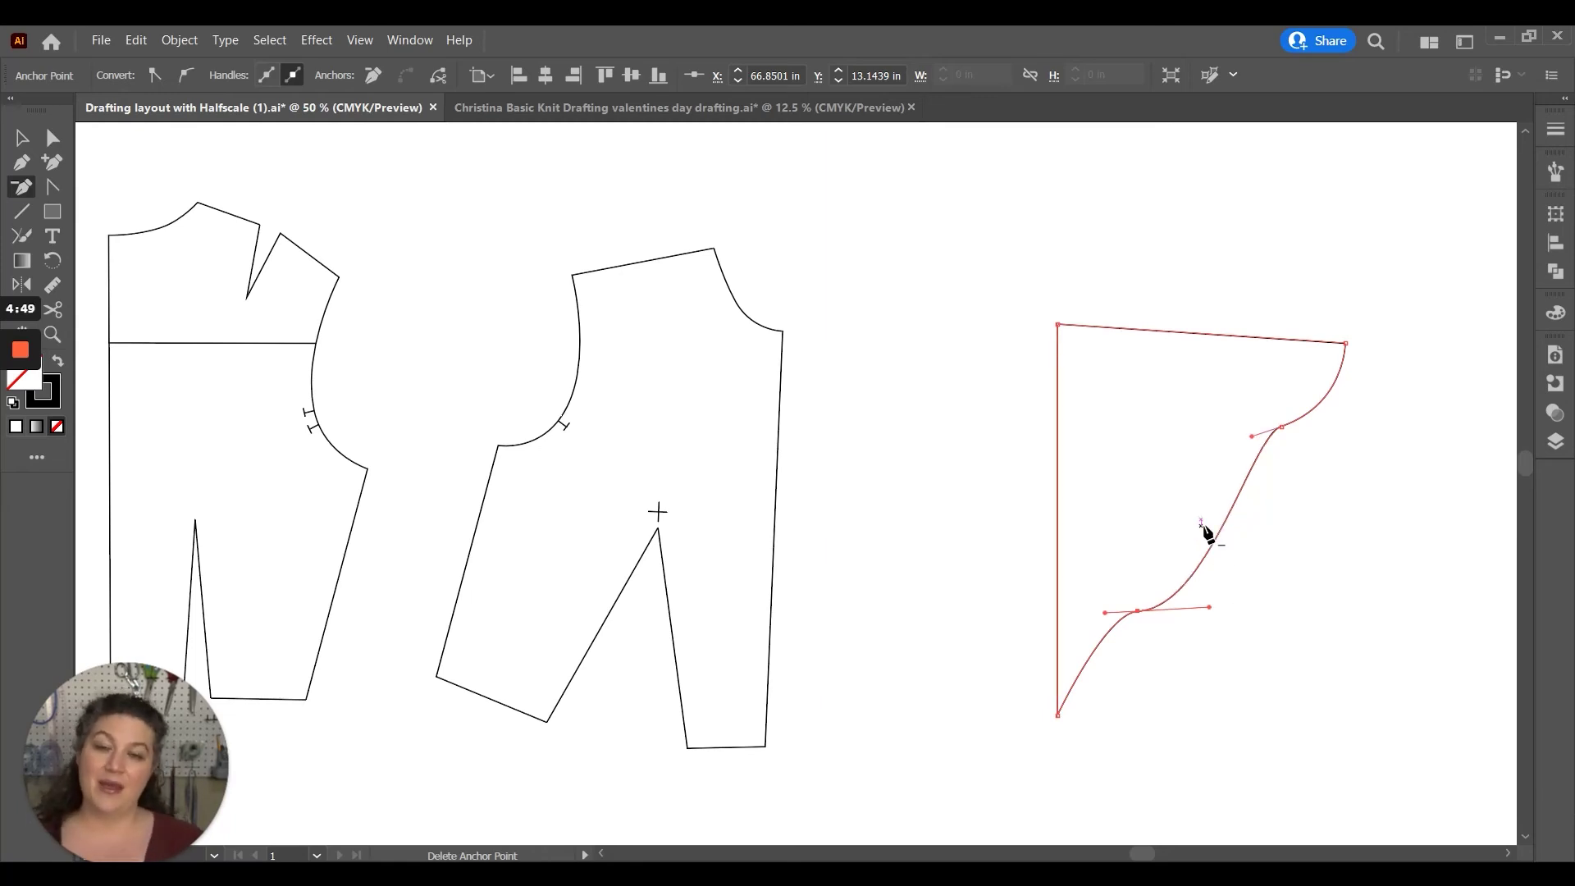